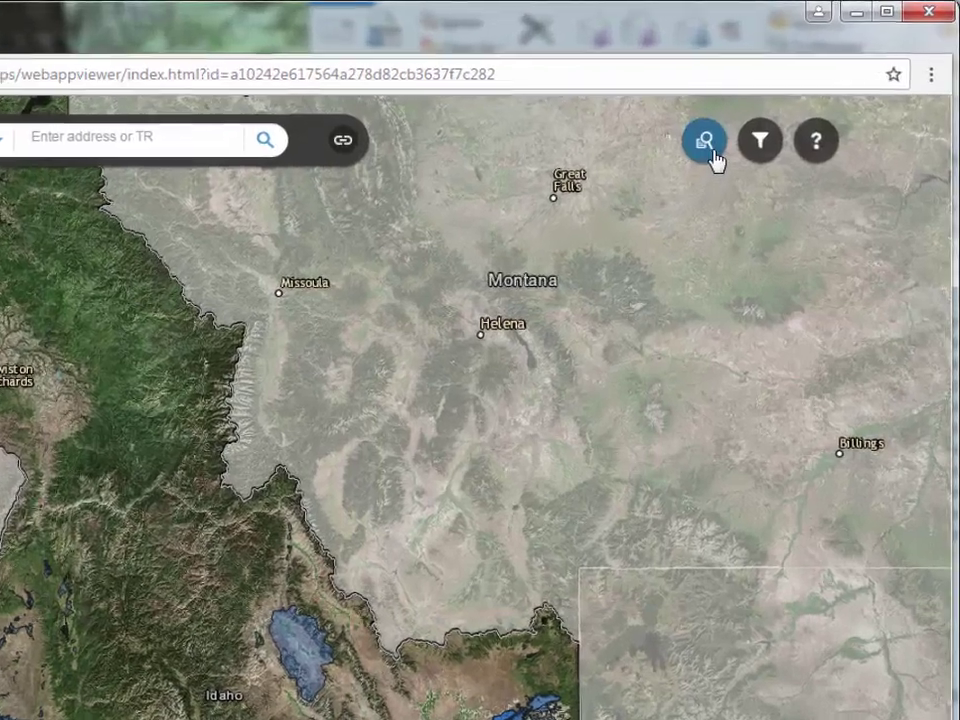
Find Arcadia Reservoir & Canal Co Ltd in the irrigation organization results and view its area on the map
{"action": "left_click", "coordinate": [779, 108]}
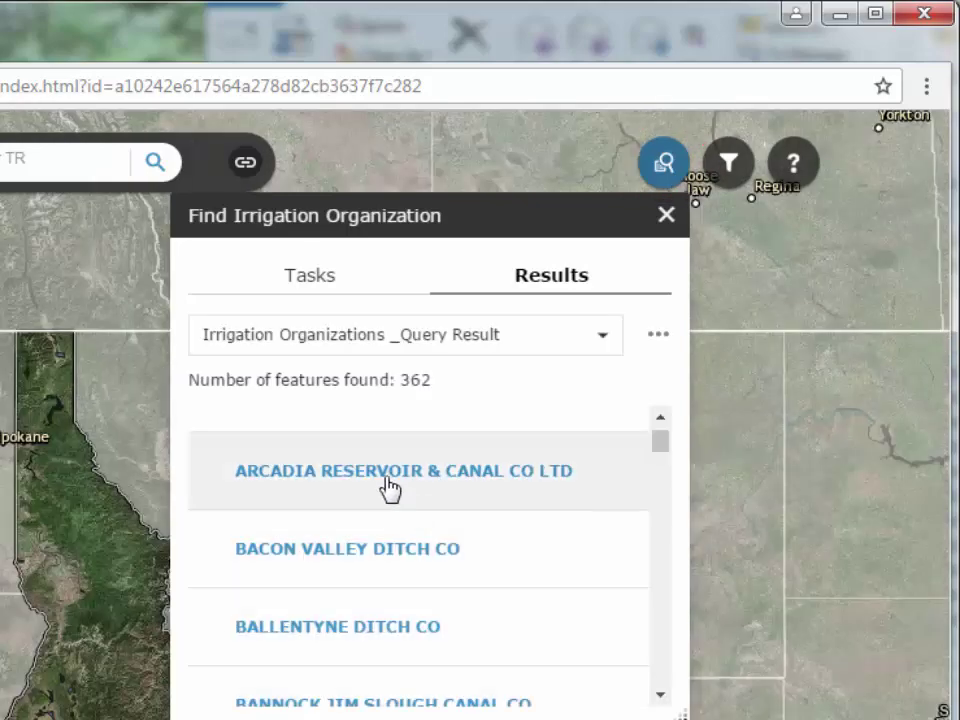
{"action": "left_click", "coordinate": [390, 487]}
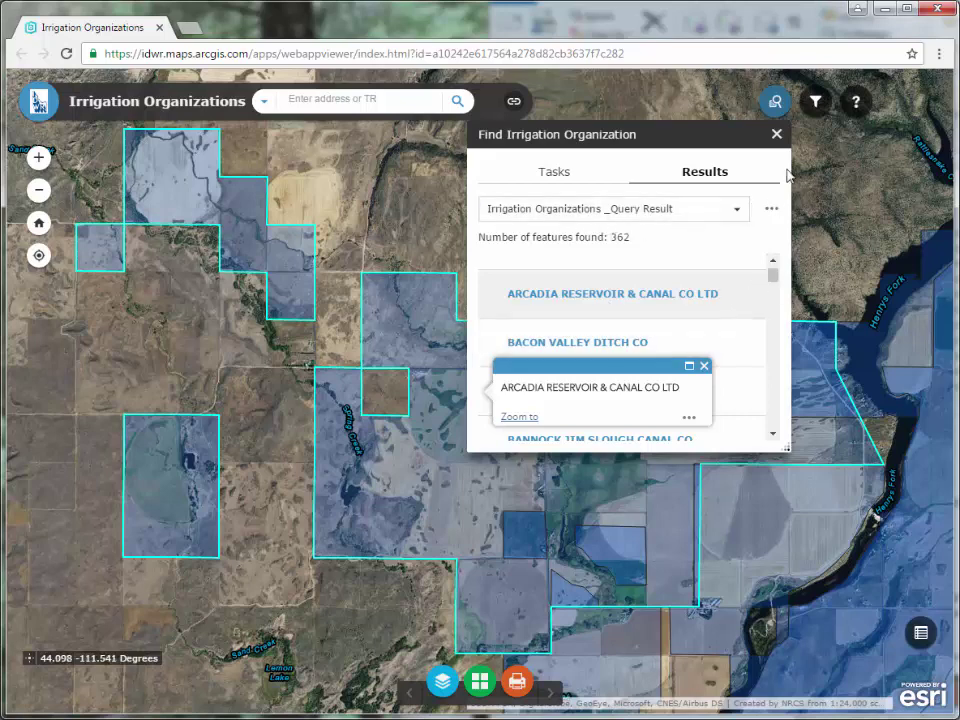
{"action": "left_click", "coordinate": [776, 135]}
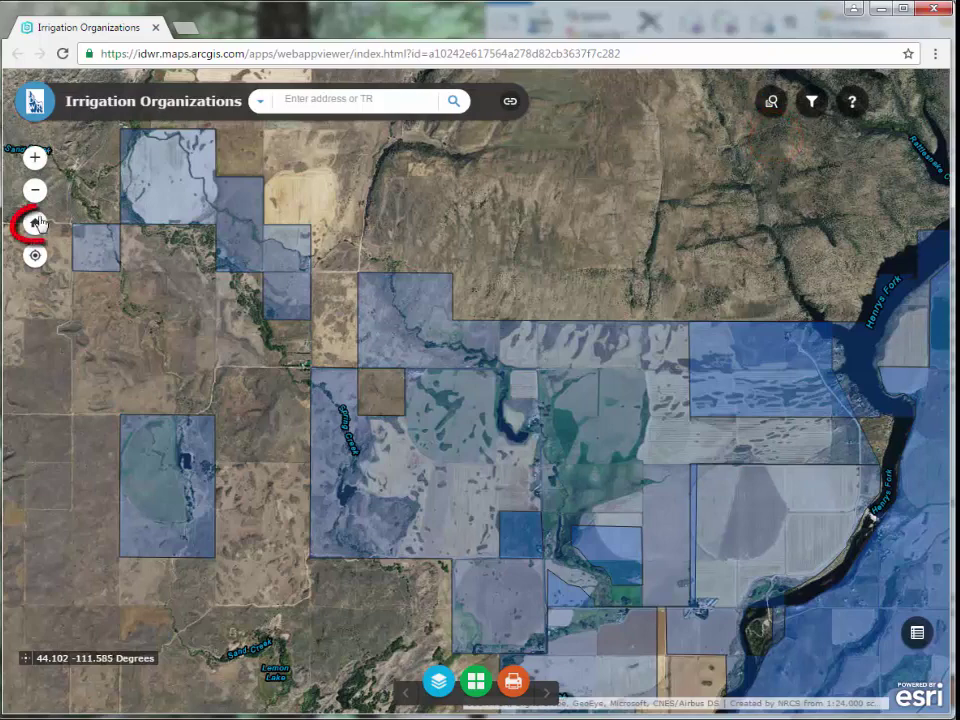
Identify the overlapping irrigation organizations south of Burley and view the details of both records
{"action": "left_click", "coordinate": [35, 228]}
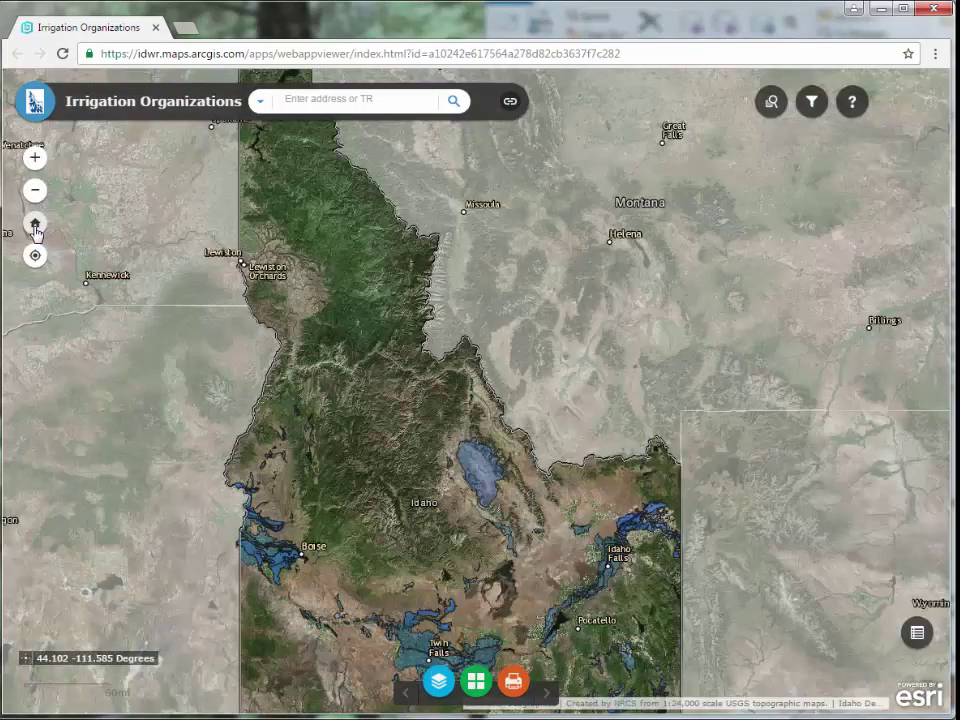
{"action": "left_click", "coordinate": [35, 159]}
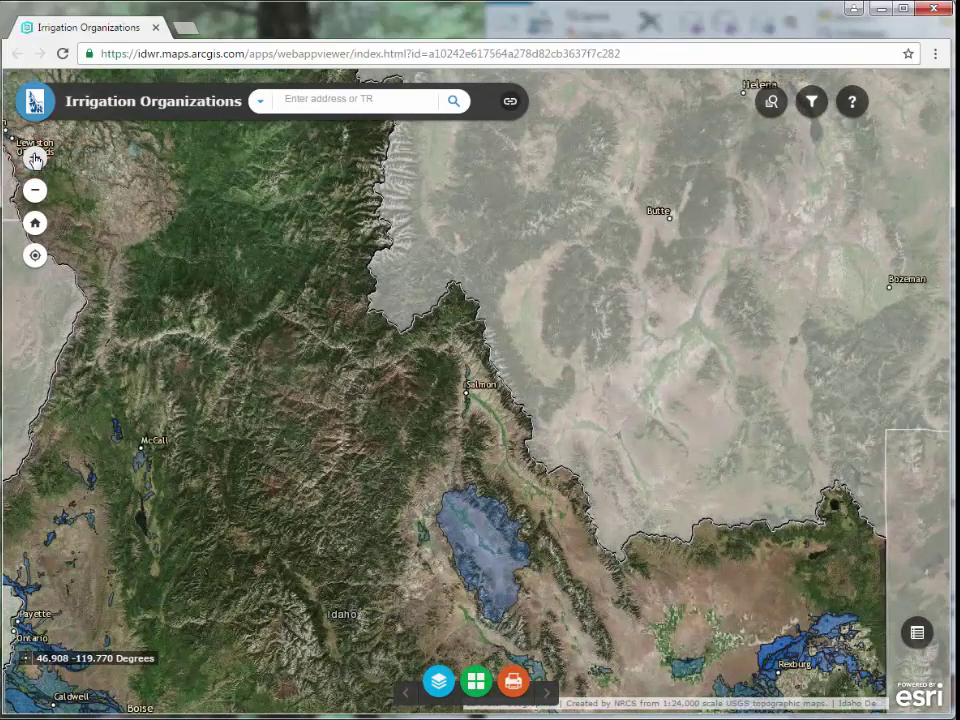
{"action": "left_click", "coordinate": [35, 159]}
{"action": "left_click", "coordinate": [35, 159]}
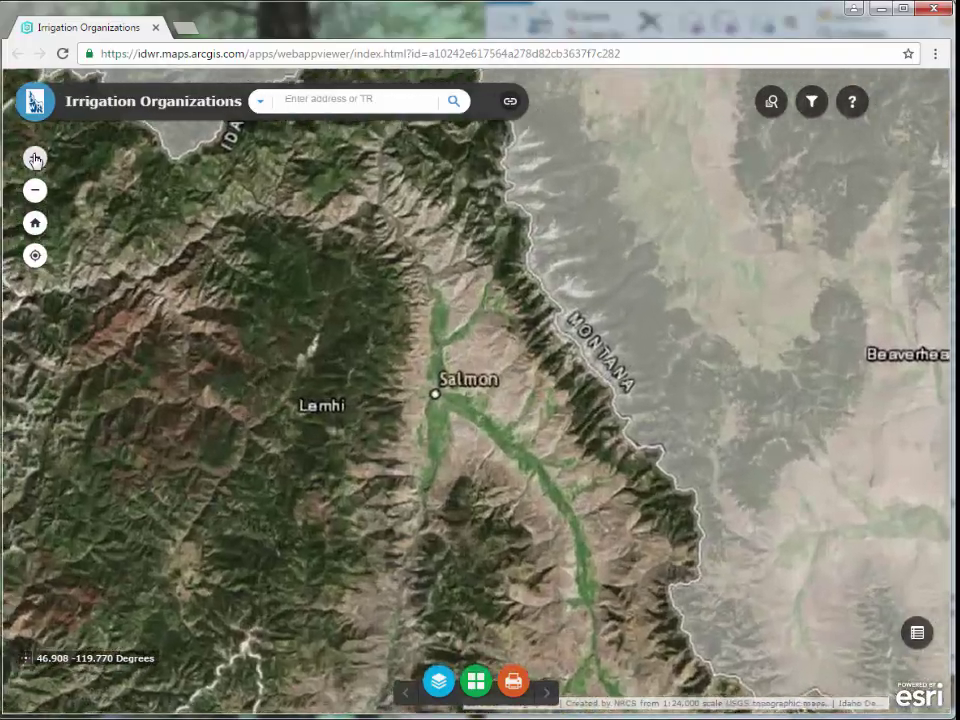
{"action": "left_click_drag", "start_coordinate": [236, 638], "coordinate": [546, 62]}
{"action": "left_click_drag", "start_coordinate": [340, 620], "coordinate": [316, 390]}
{"action": "left_click", "coordinate": [418, 522]}
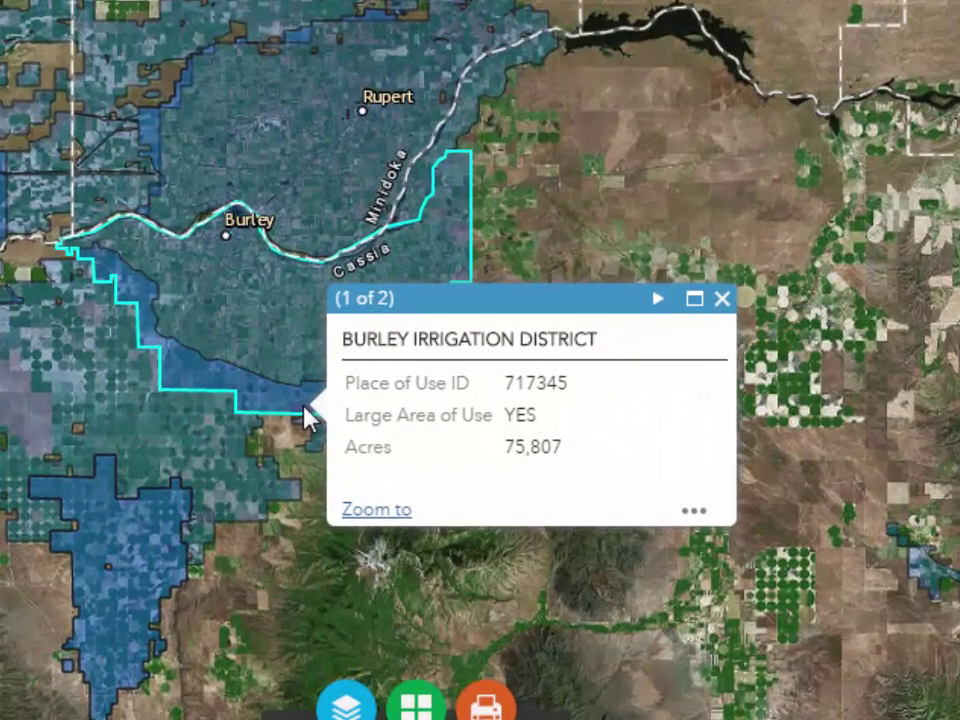
{"action": "left_click", "coordinate": [658, 300]}
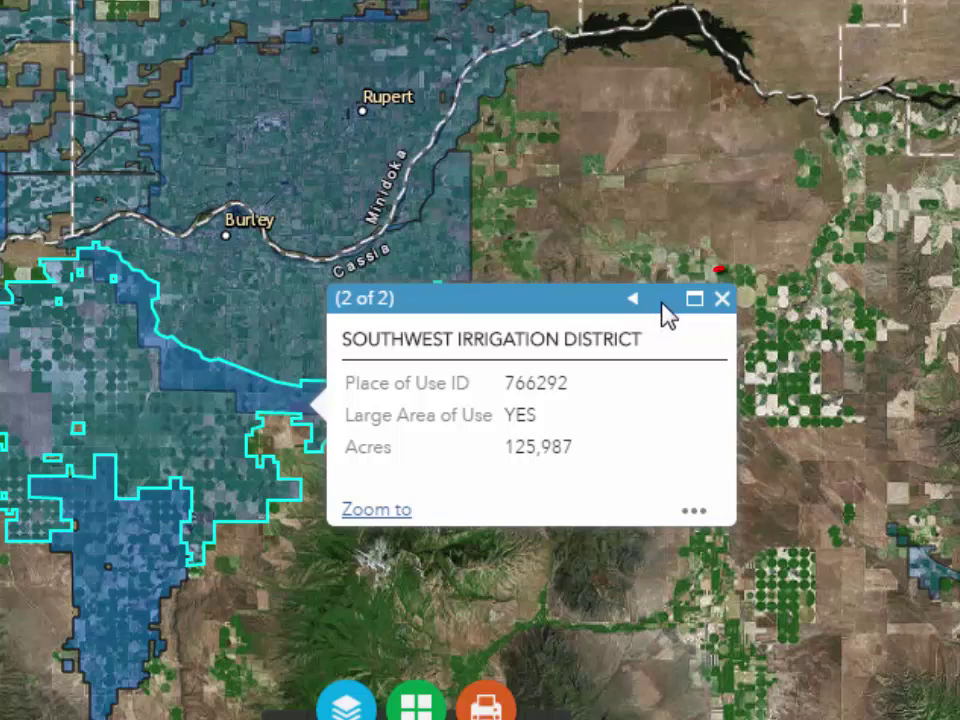
{"action": "left_click", "coordinate": [724, 300]}
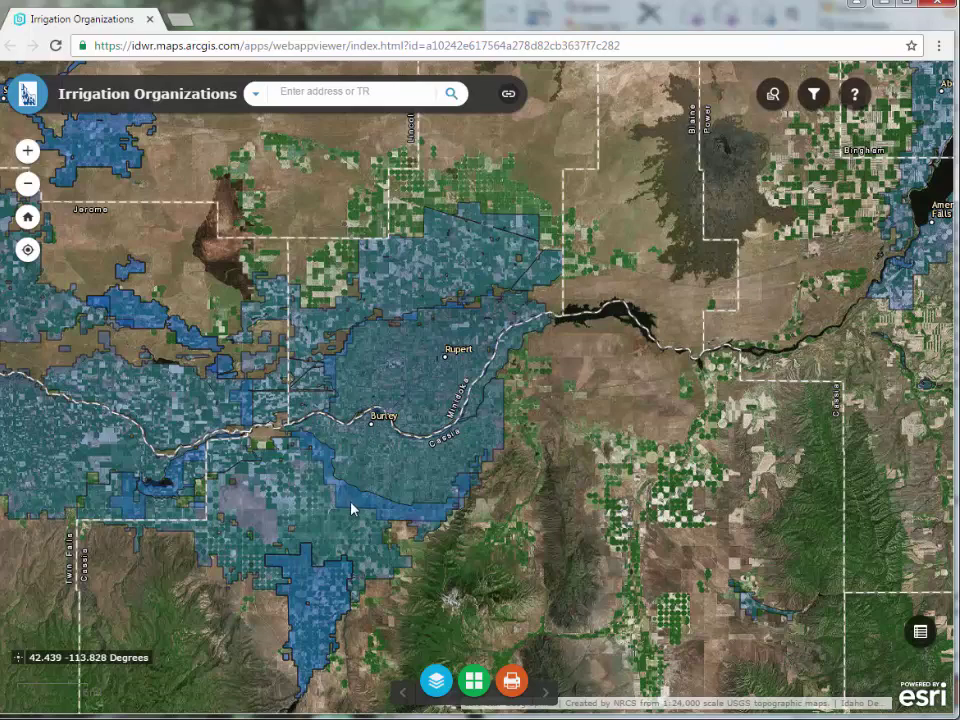
{"action": "left_click", "coordinate": [351, 510]}
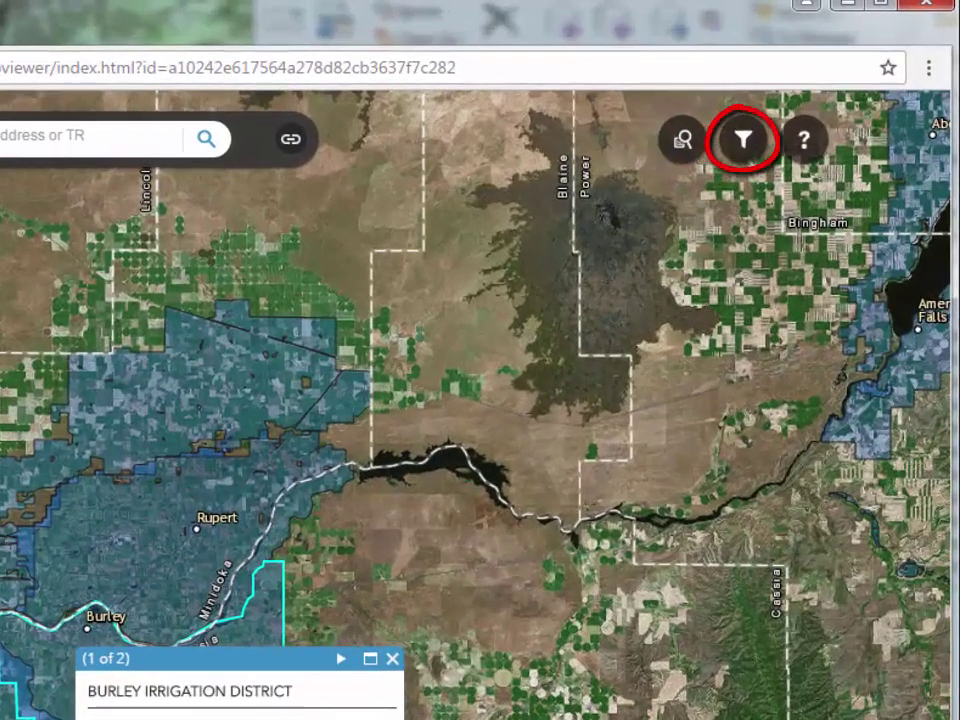
Filter the Irrigation Organizations layer to names starting with "milner"
{"action": "left_click", "coordinate": [744, 150]}
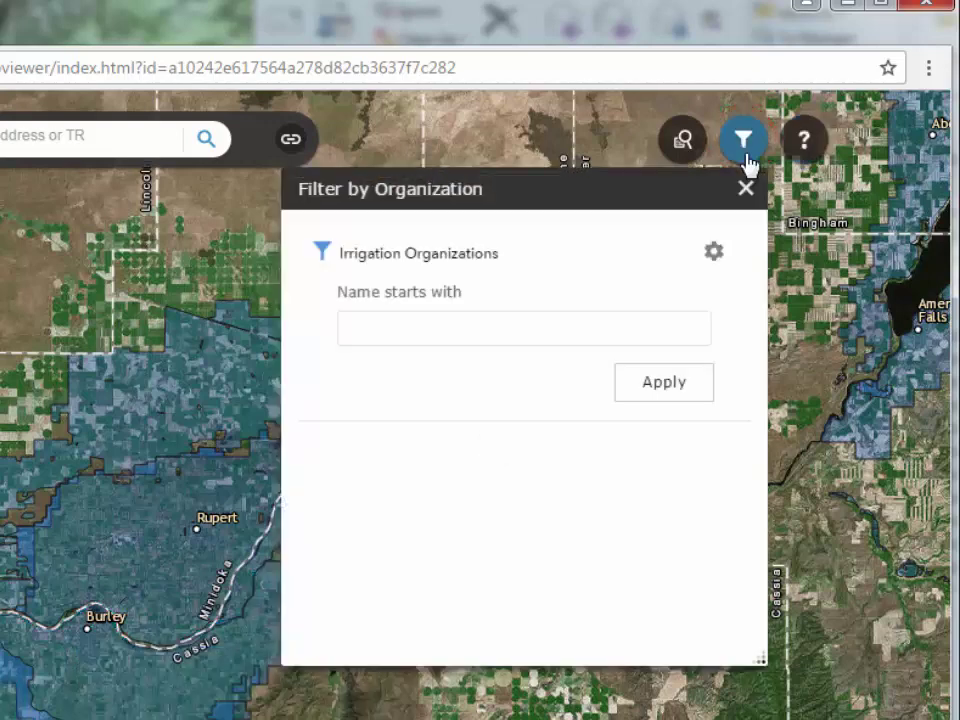
{"action": "left_click", "coordinate": [589, 332]}
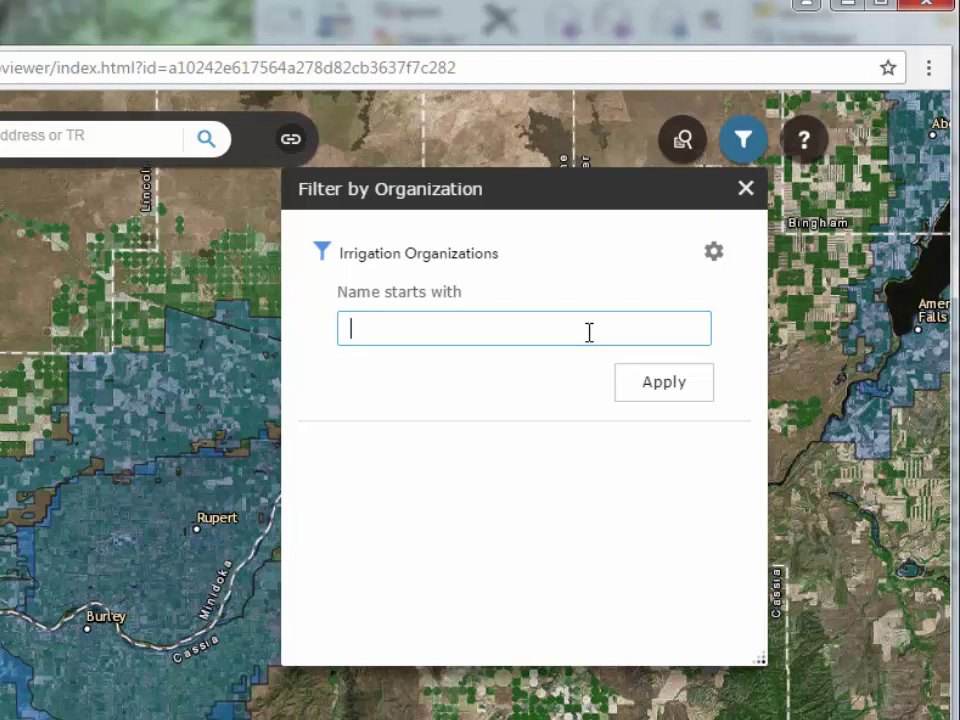
{"action": "type", "text": "milner"}
{"action": "left_click", "coordinate": [664, 390]}
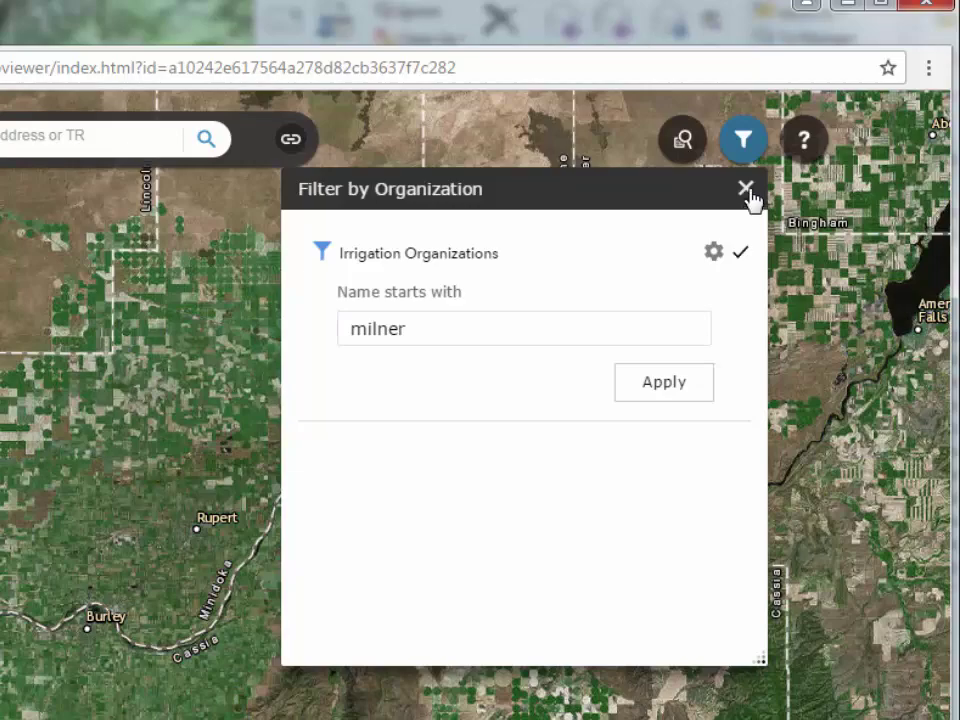
{"action": "left_click", "coordinate": [746, 190]}
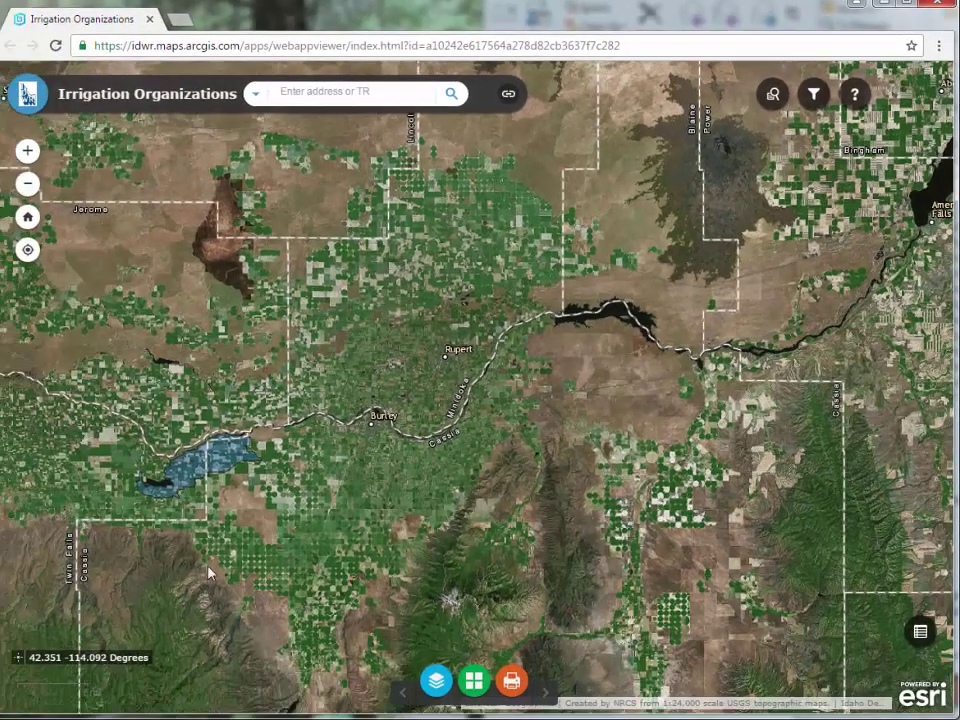
Turn off the name filter on the Irrigation Organizations layer
{"action": "left_click", "coordinate": [27, 216]}
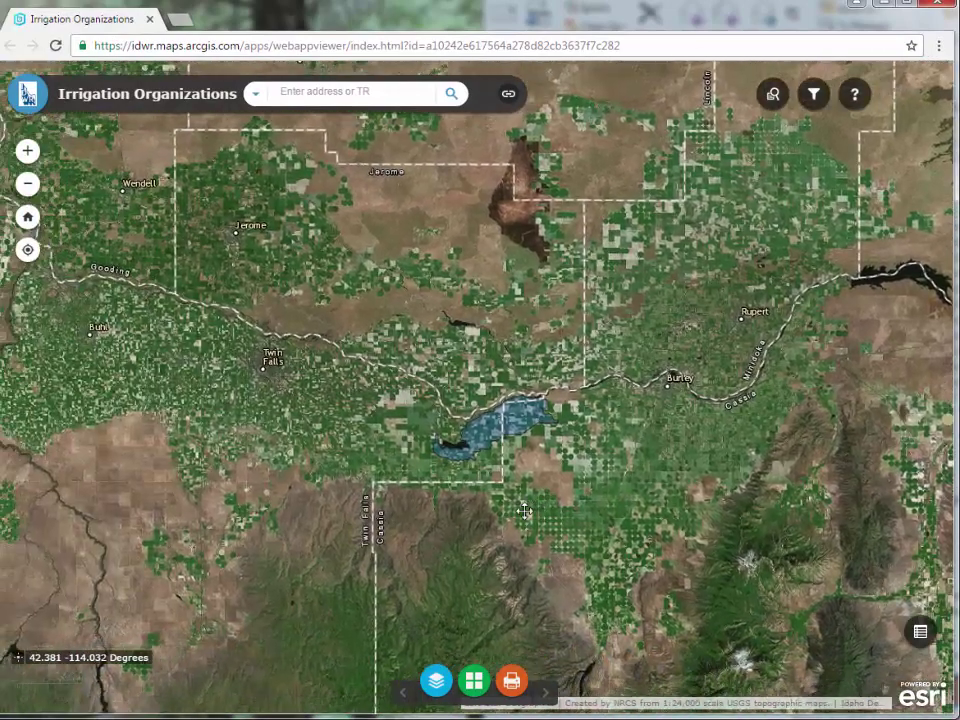
{"action": "left_click", "coordinate": [27, 150]}
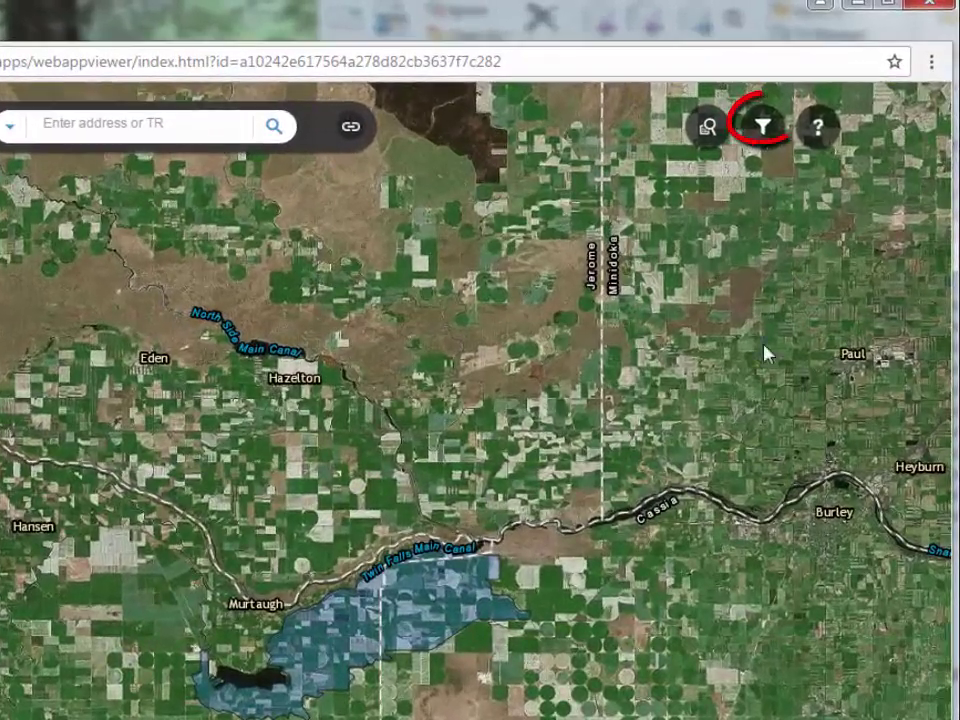
{"action": "left_click", "coordinate": [766, 130]}
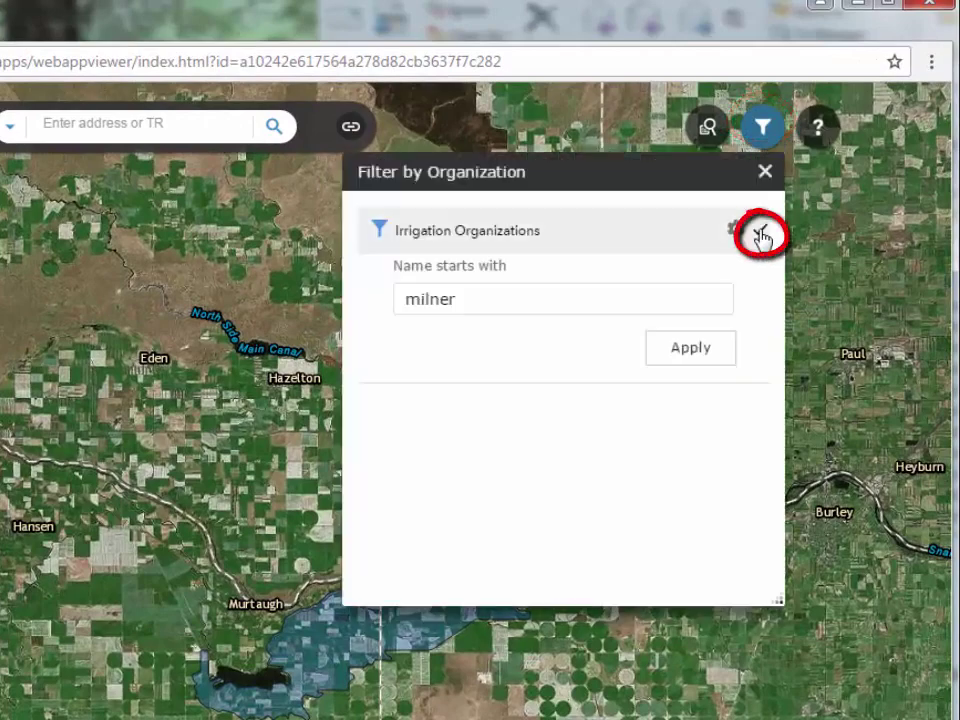
{"action": "left_click", "coordinate": [761, 236]}
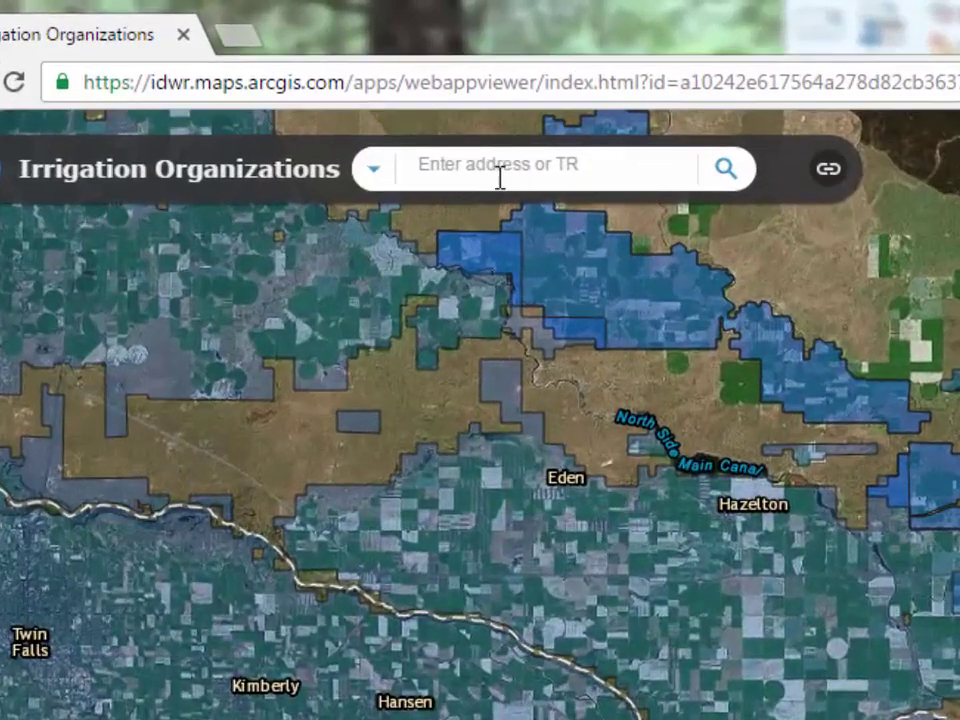
Search for a street address in Twin Falls and identify the irrigation organization covering that location
{"action": "right_click", "coordinate": [516, 172]}
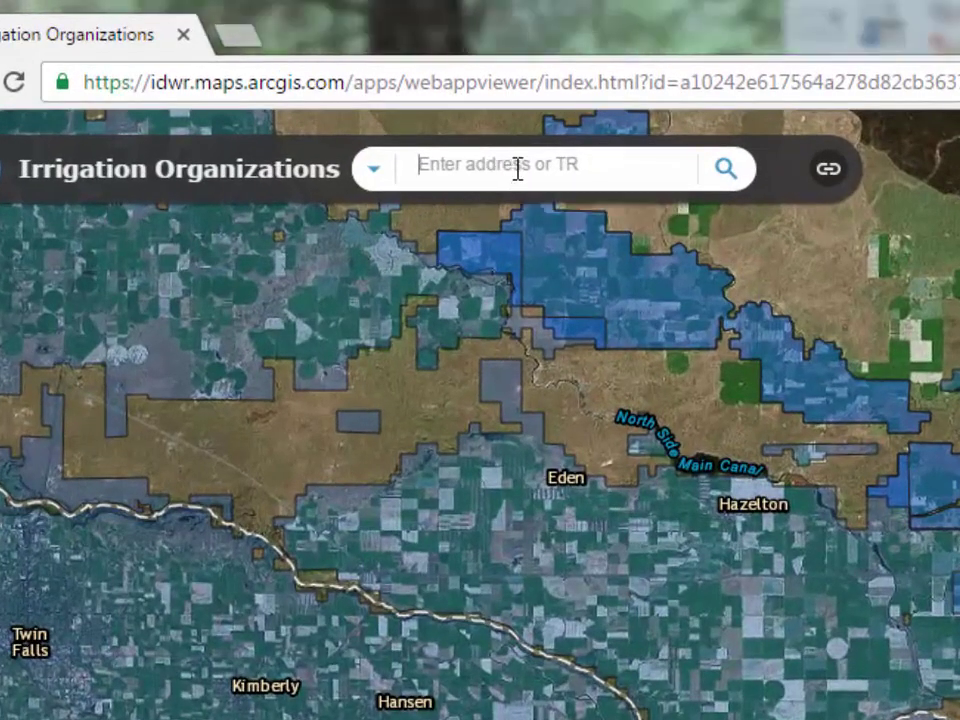
{"action": "left_click", "coordinate": [588, 348]}
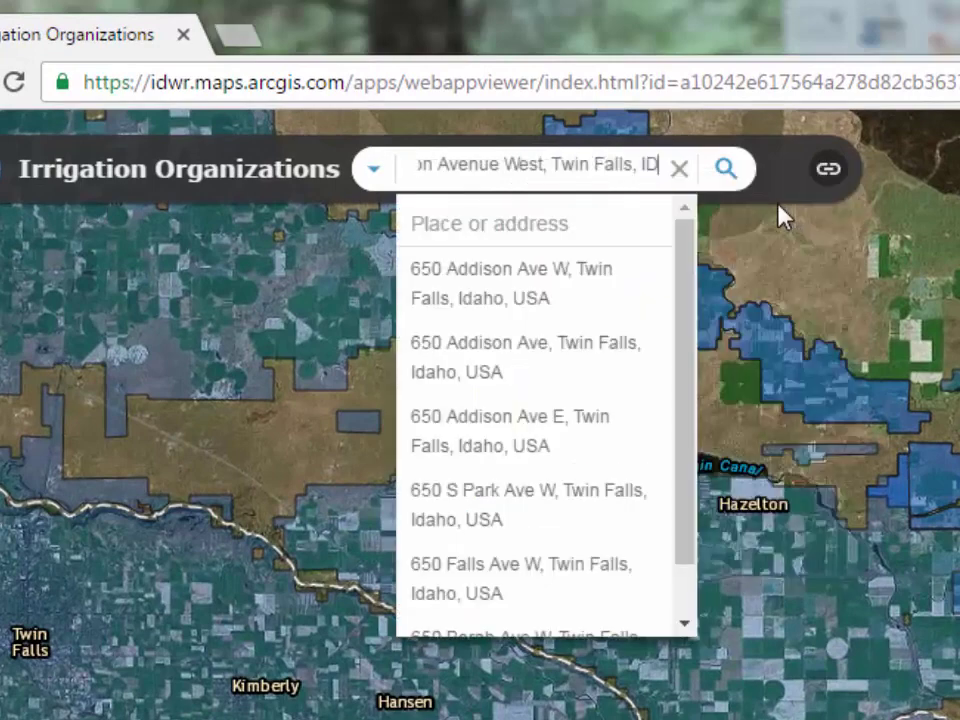
{"action": "left_click", "coordinate": [730, 172]}
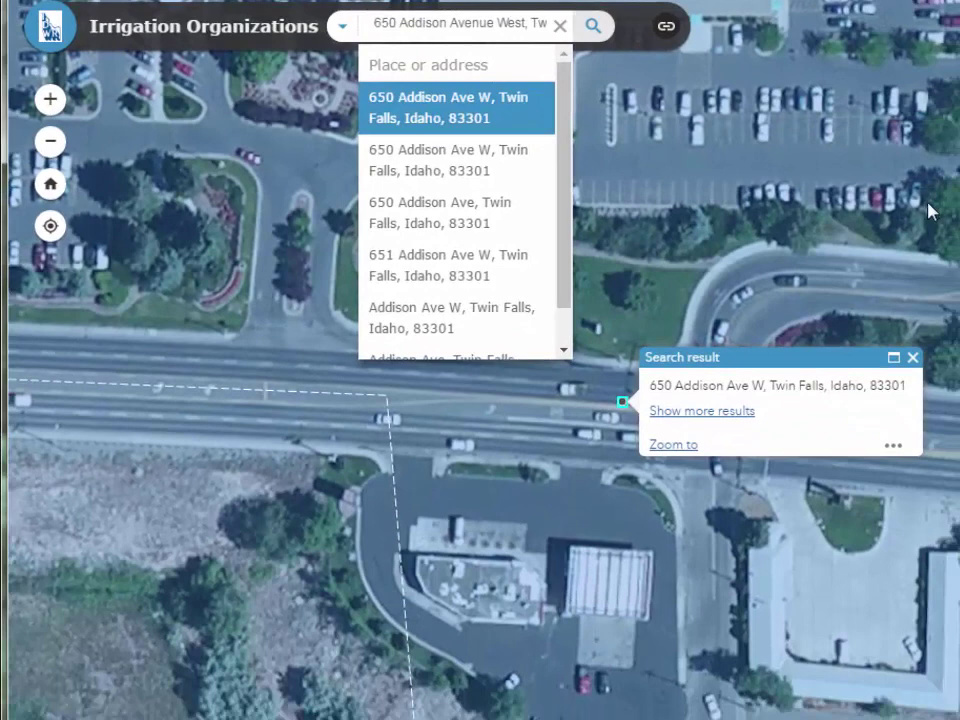
{"action": "left_click", "coordinate": [564, 418]}
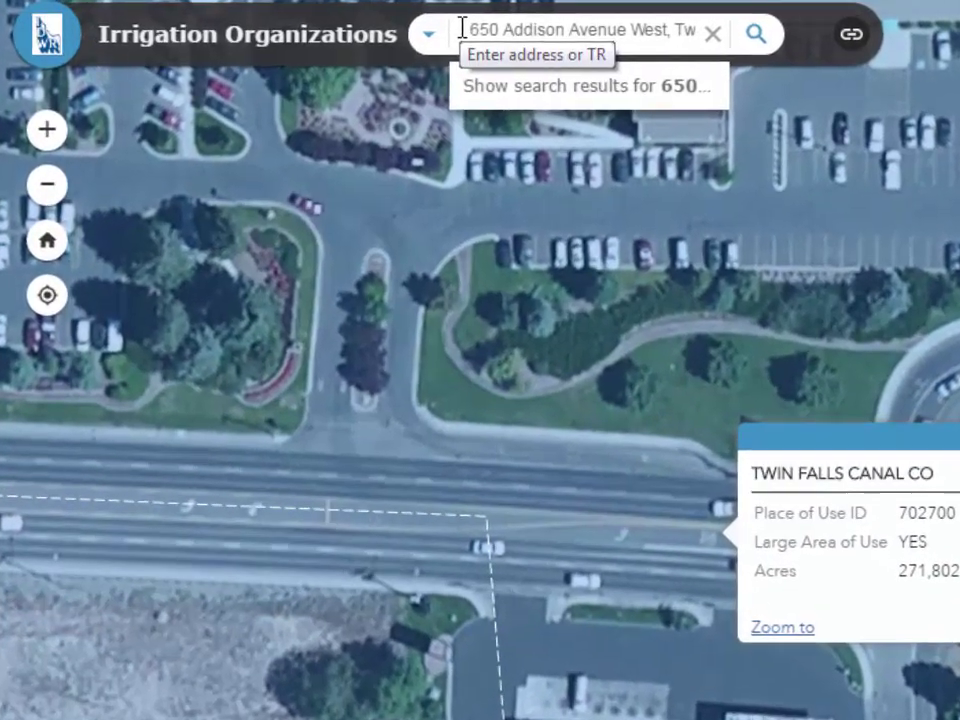
Restrict the search to Township/Range, replace the address with 01N19E to locate that township, and clear the search
{"action": "left_click", "coordinate": [429, 36]}
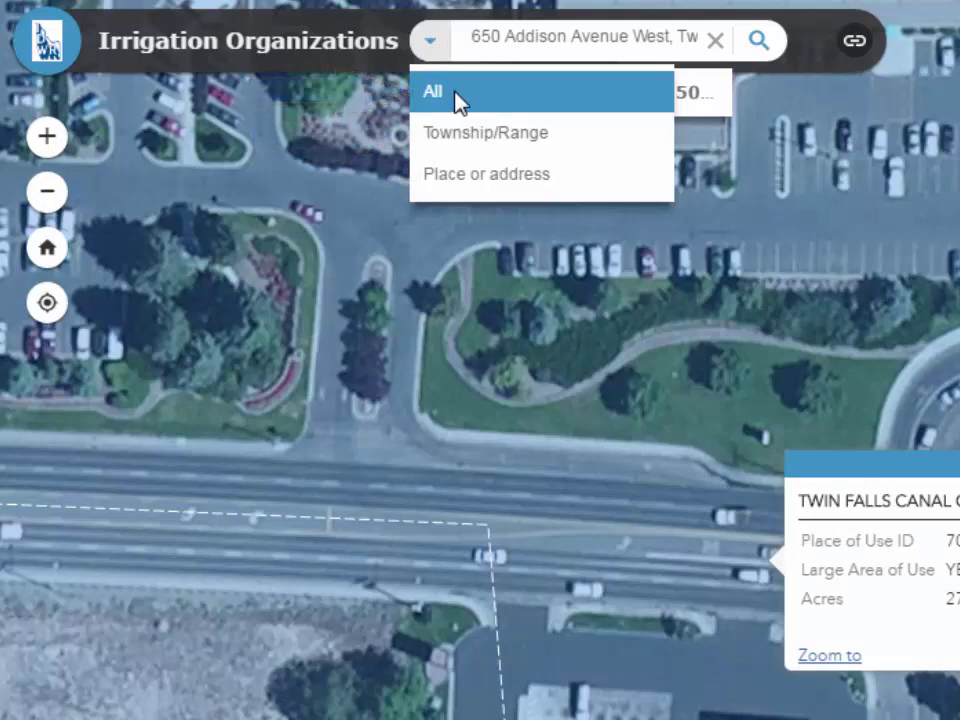
{"action": "left_click", "coordinate": [440, 150]}
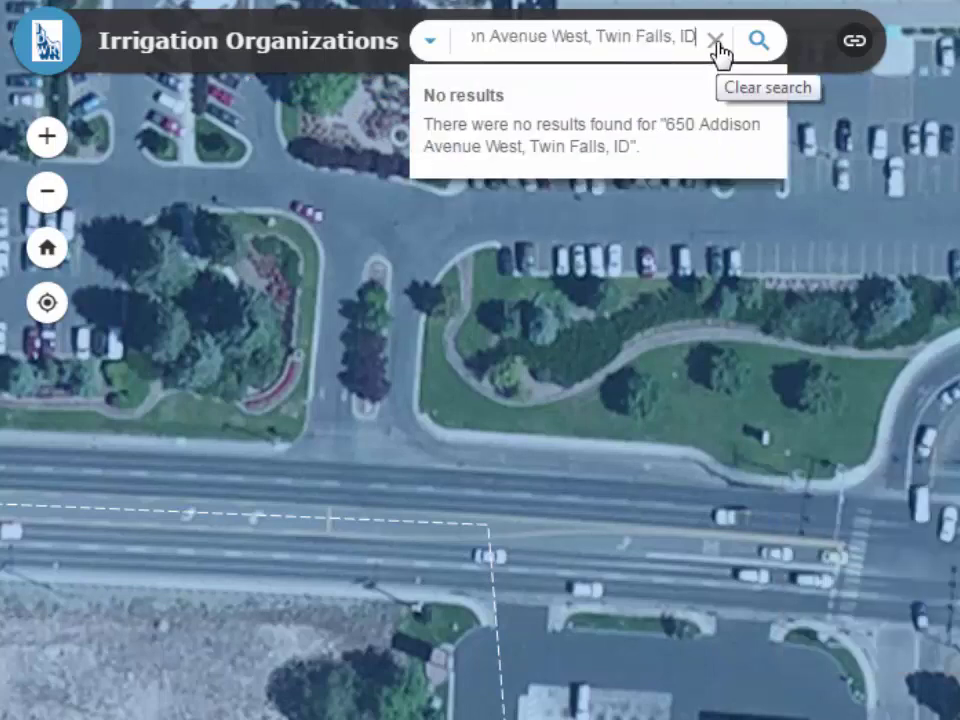
{"action": "key", "text": "Home"}
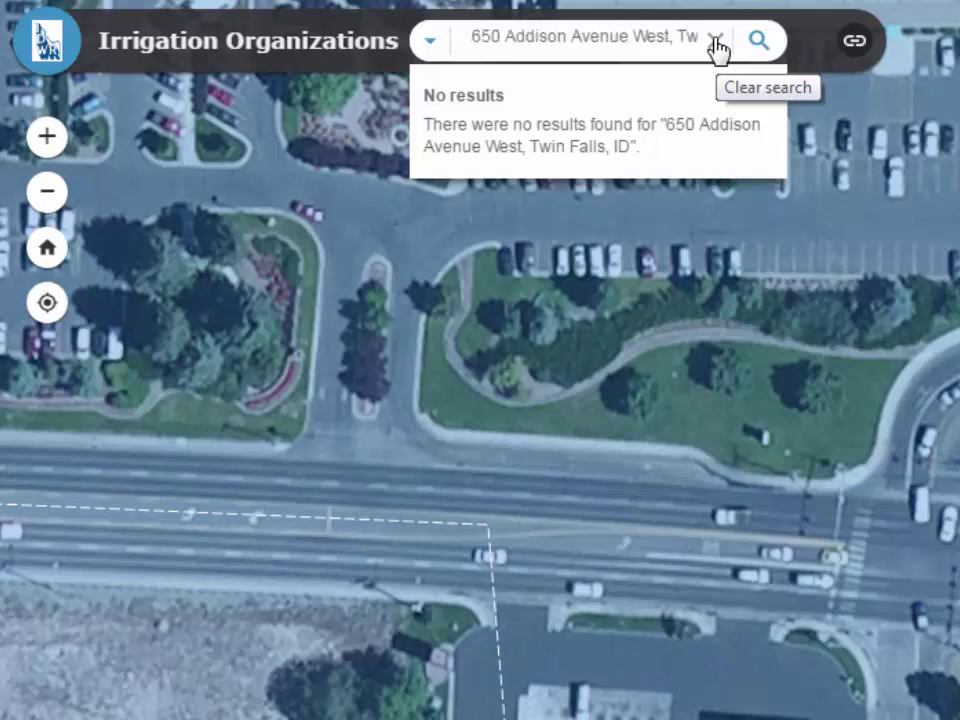
{"action": "left_click", "coordinate": [717, 47]}
{"action": "right_click", "coordinate": [641, 36]}
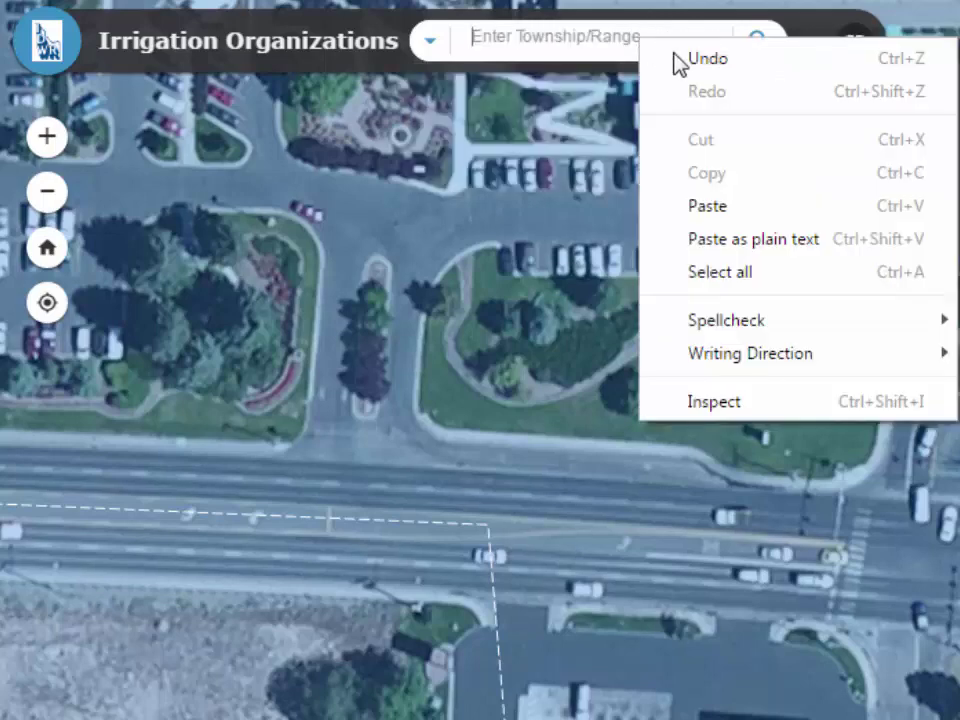
{"action": "left_click", "coordinate": [714, 207]}
{"action": "left_click", "coordinate": [766, 56]}
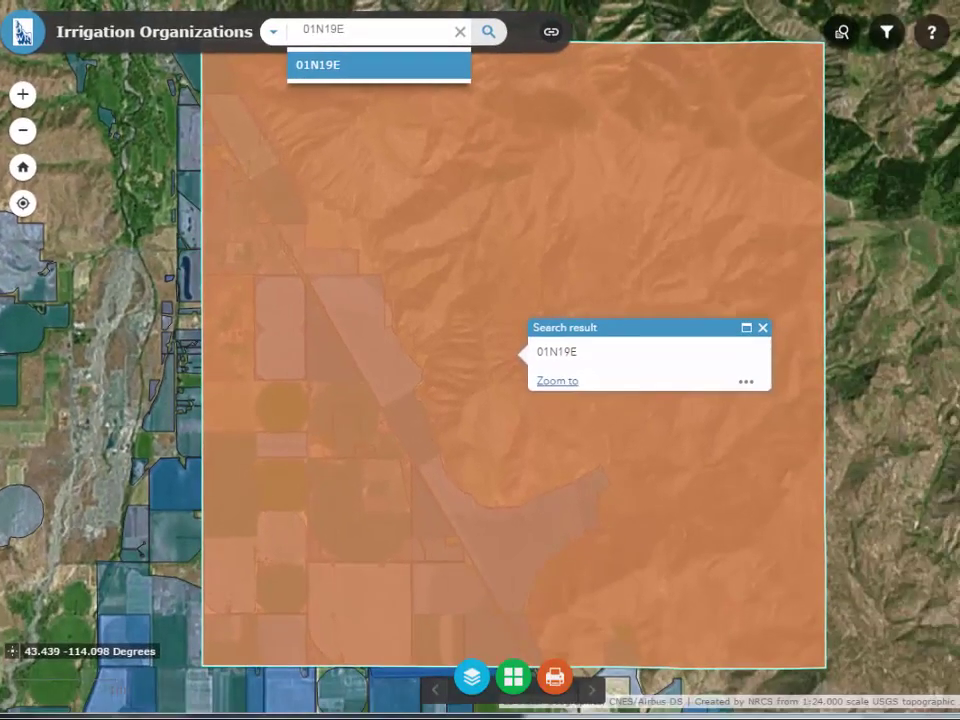
{"action": "left_click", "coordinate": [466, 33]}
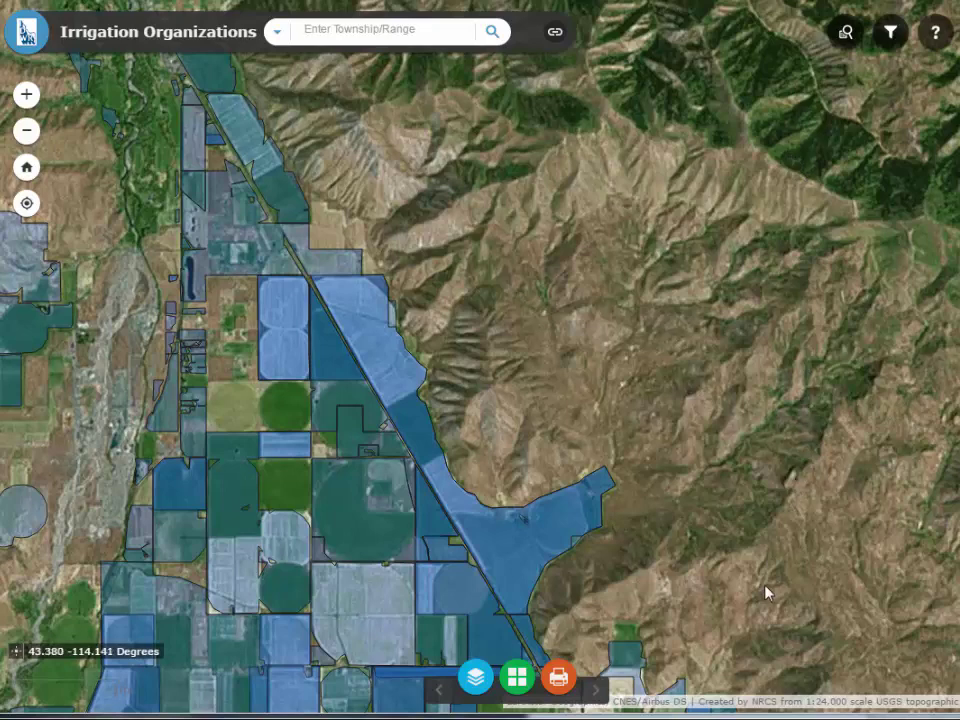
Turn on the Township/Range, Section and QQ layers and display the quarter-quarter grid on the map
{"action": "left_click", "coordinate": [478, 682]}
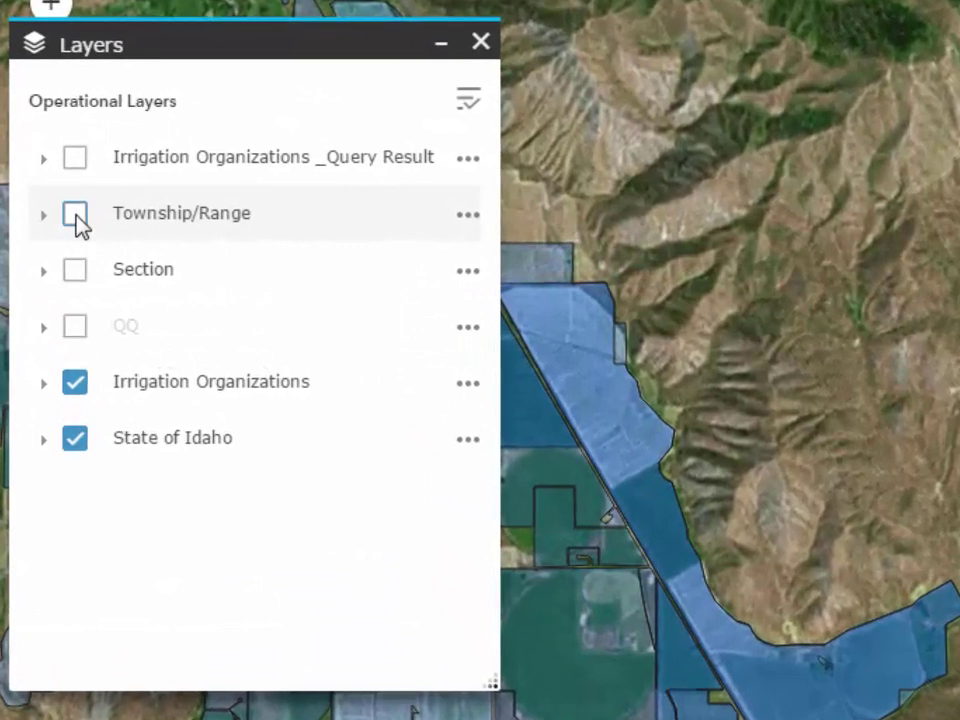
{"action": "left_click", "coordinate": [76, 215]}
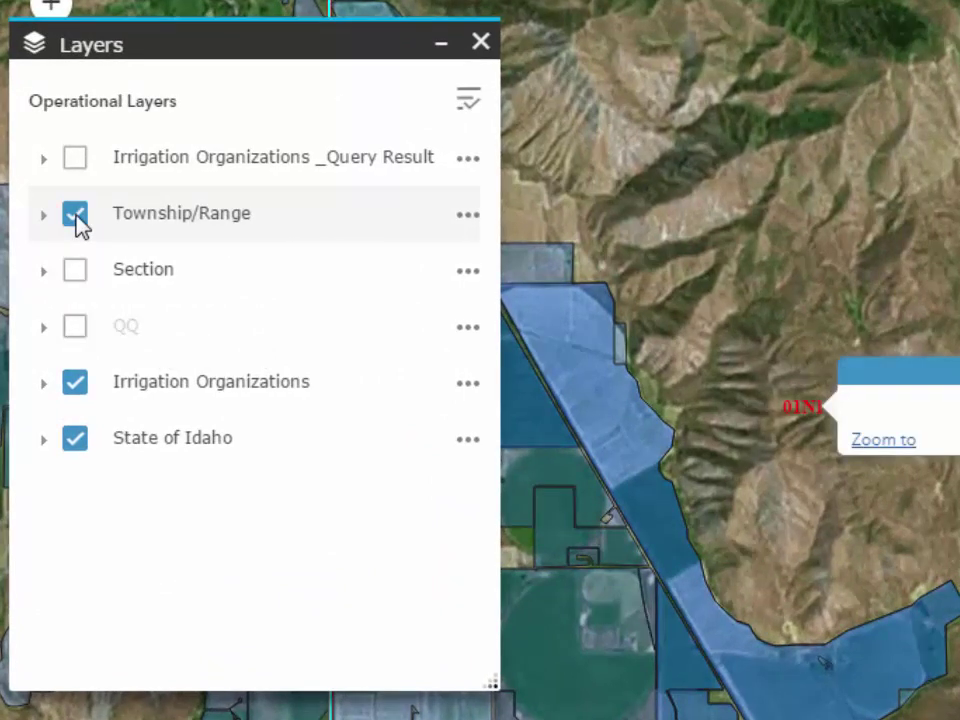
{"action": "left_click", "coordinate": [73, 273]}
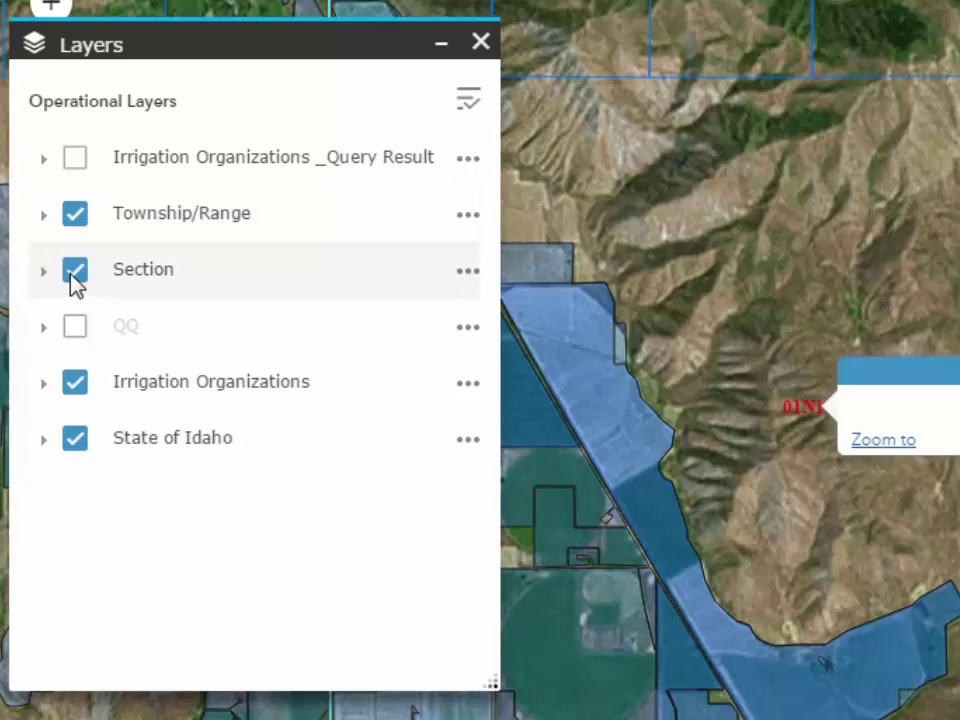
{"action": "left_click", "coordinate": [73, 330]}
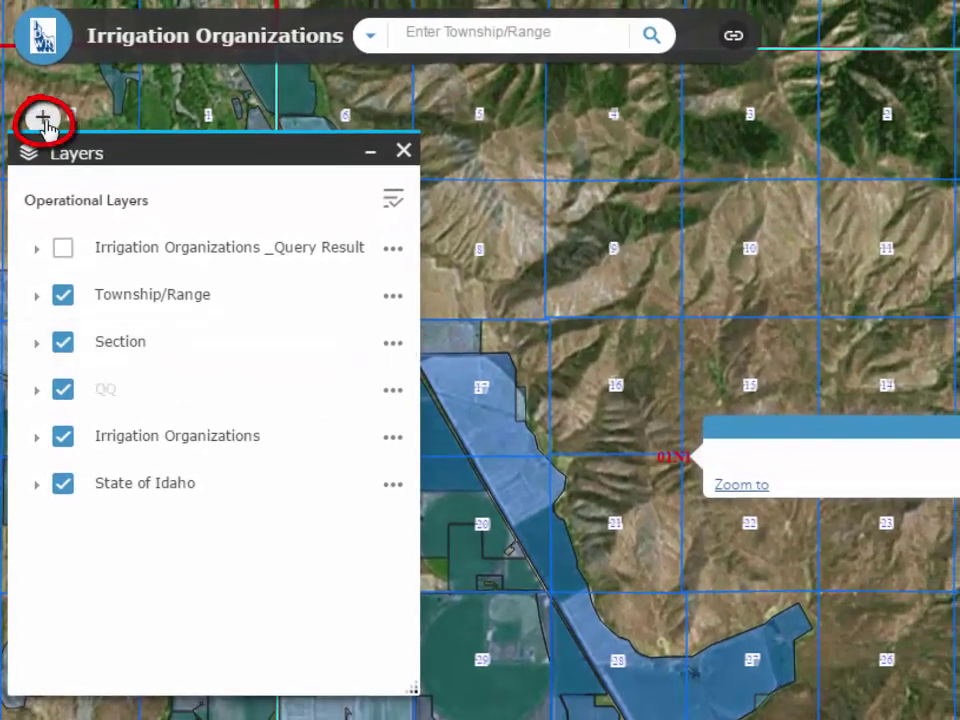
{"action": "left_click", "coordinate": [44, 121]}
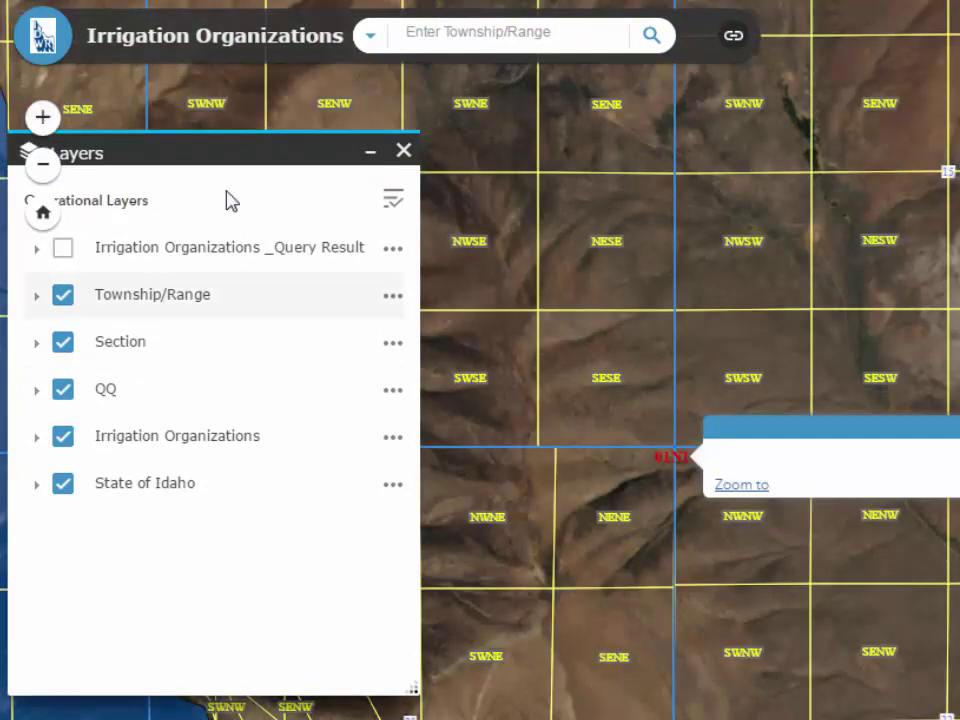
Show the legend symbols of the Township/Range and Irrigation Organizations layers
{"action": "left_click", "coordinate": [37, 297]}
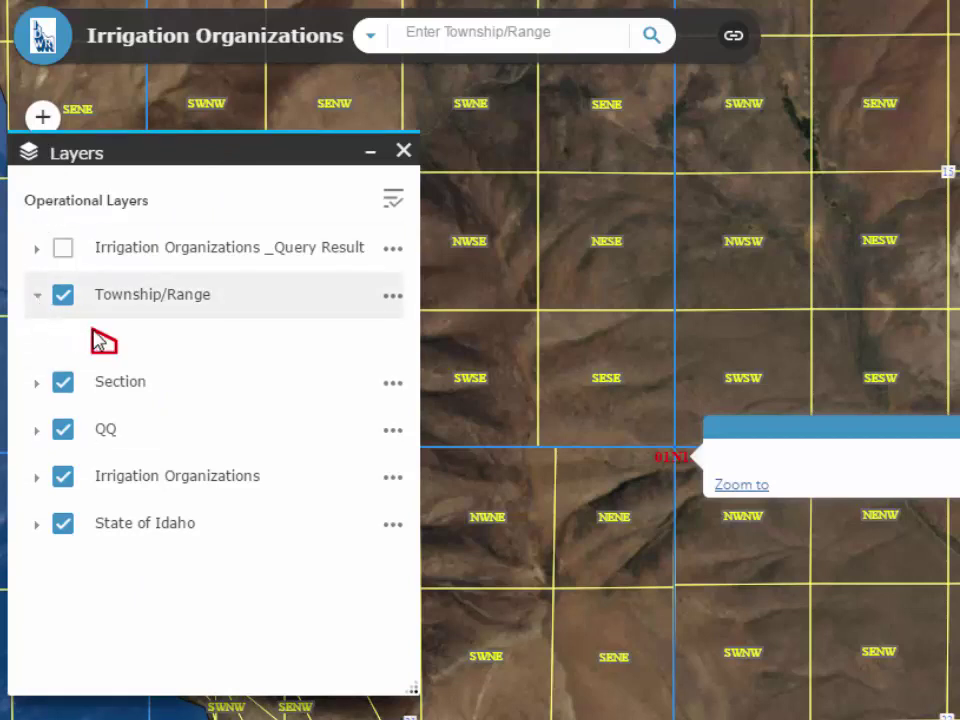
{"action": "left_click", "coordinate": [133, 480]}
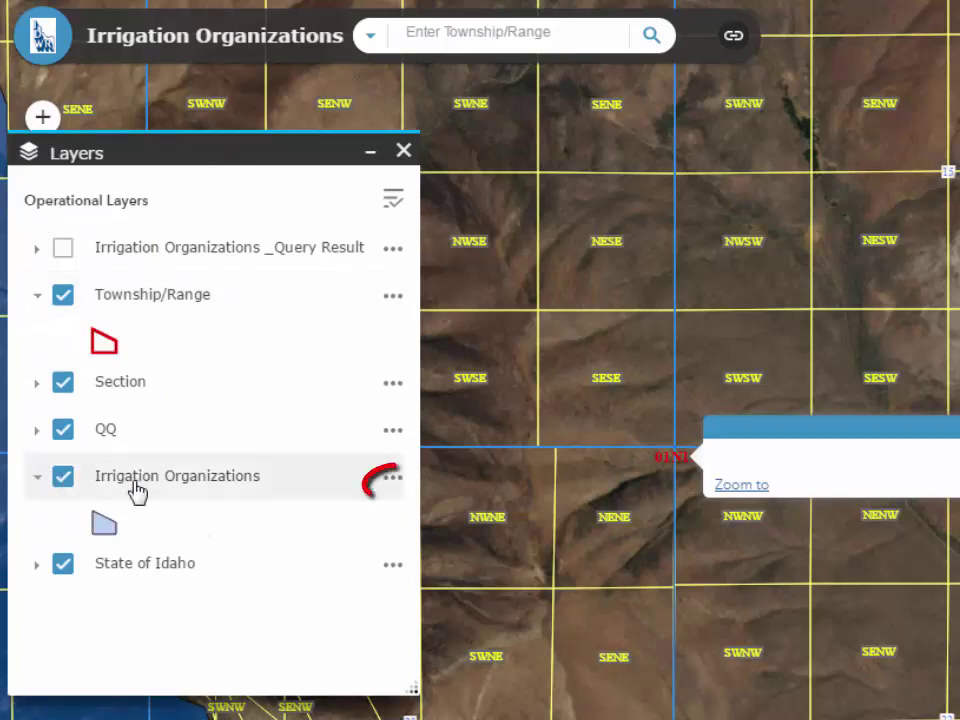
Open the attribute table of the Irrigation Organizations layer
{"action": "left_click", "coordinate": [395, 483]}
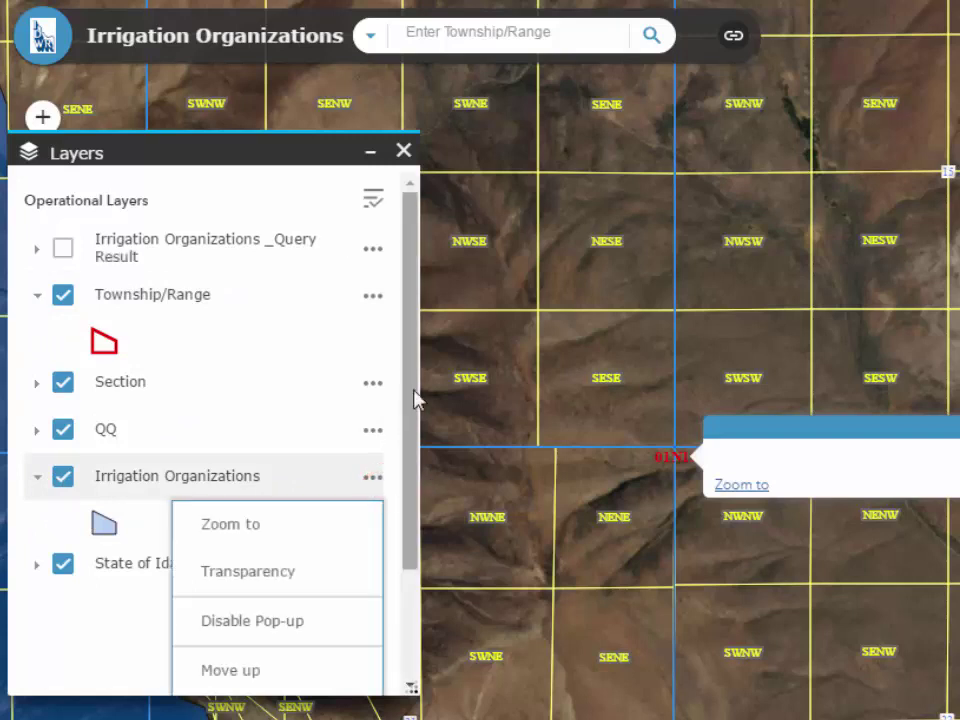
{"action": "left_click_drag", "start_coordinate": [418, 399], "coordinate": [414, 564]}
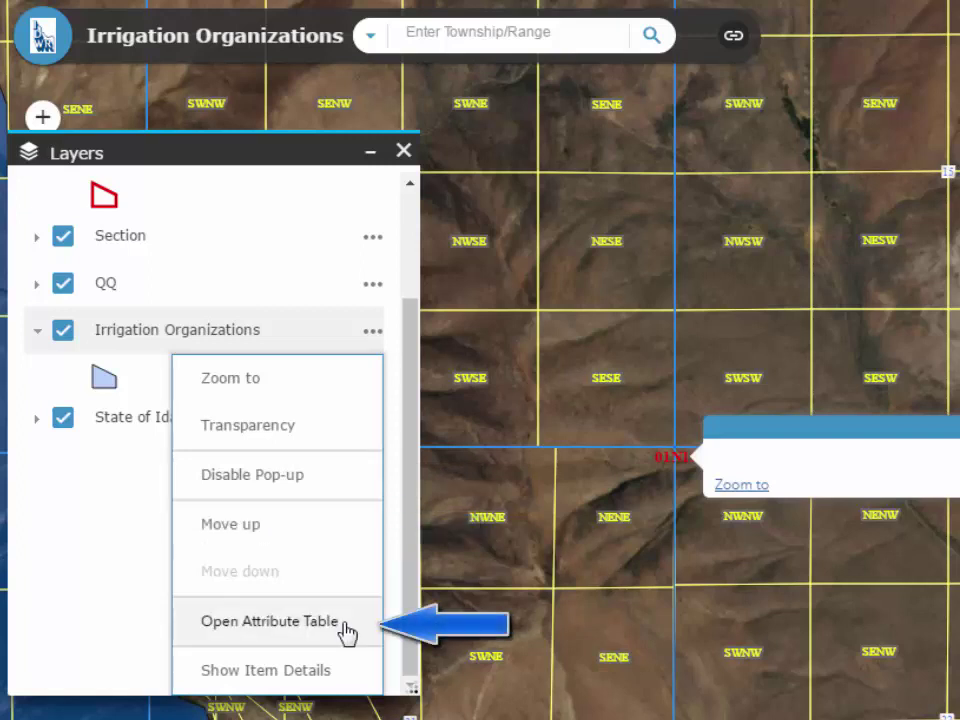
{"action": "left_click", "coordinate": [245, 621]}
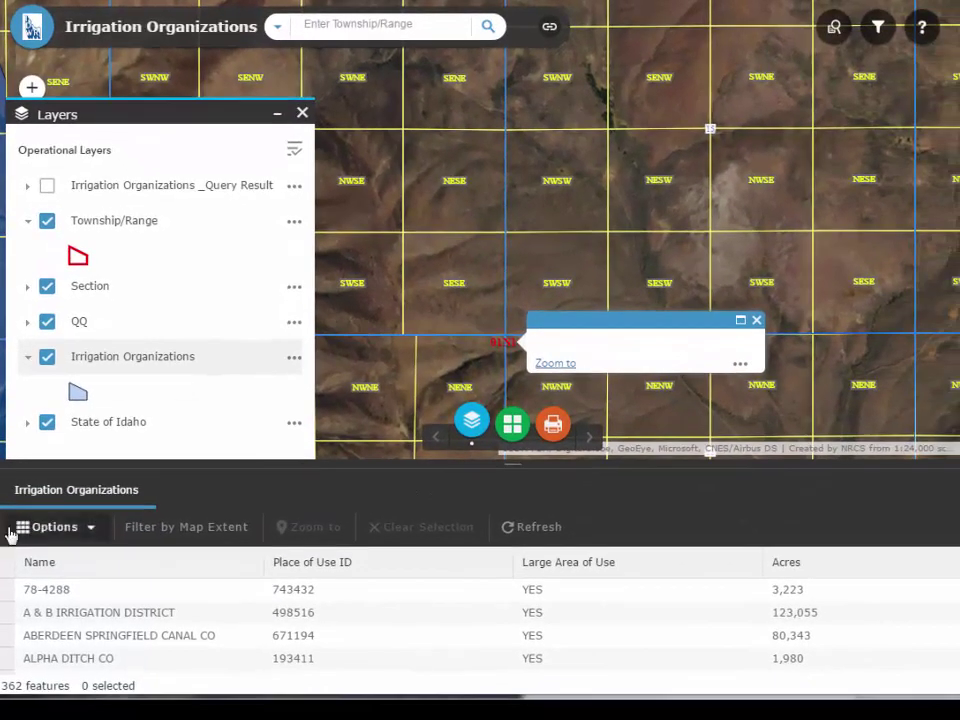
Locate the ABERDEEN SPRINGFIELD CANAL CO record on the map from the attribute table and clear the selection
{"action": "left_click", "coordinate": [9, 643]}
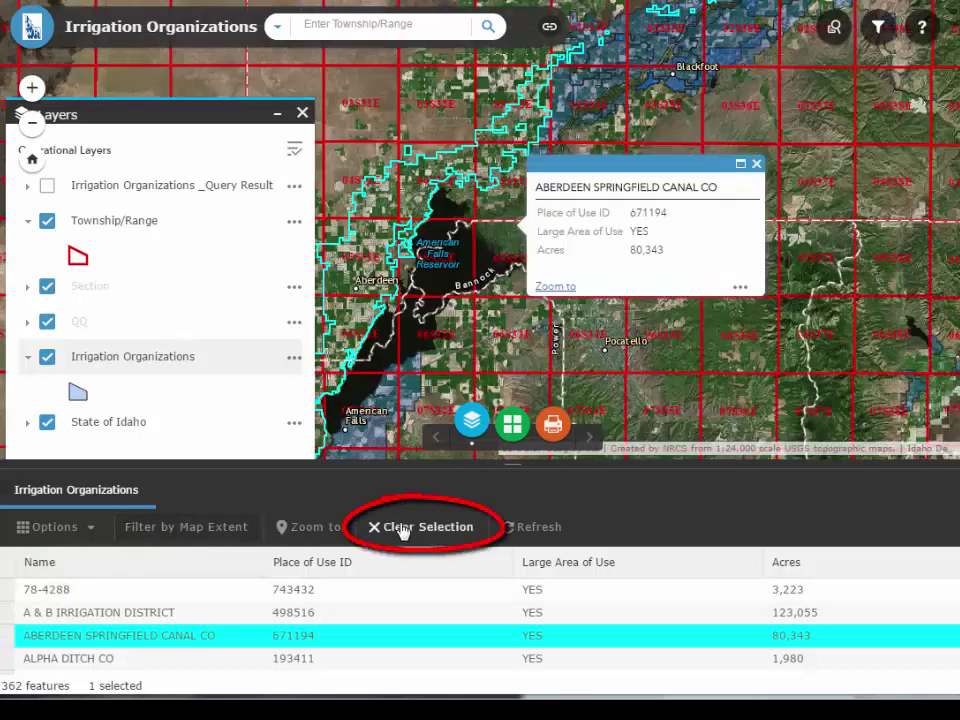
{"action": "left_click", "coordinate": [437, 533]}
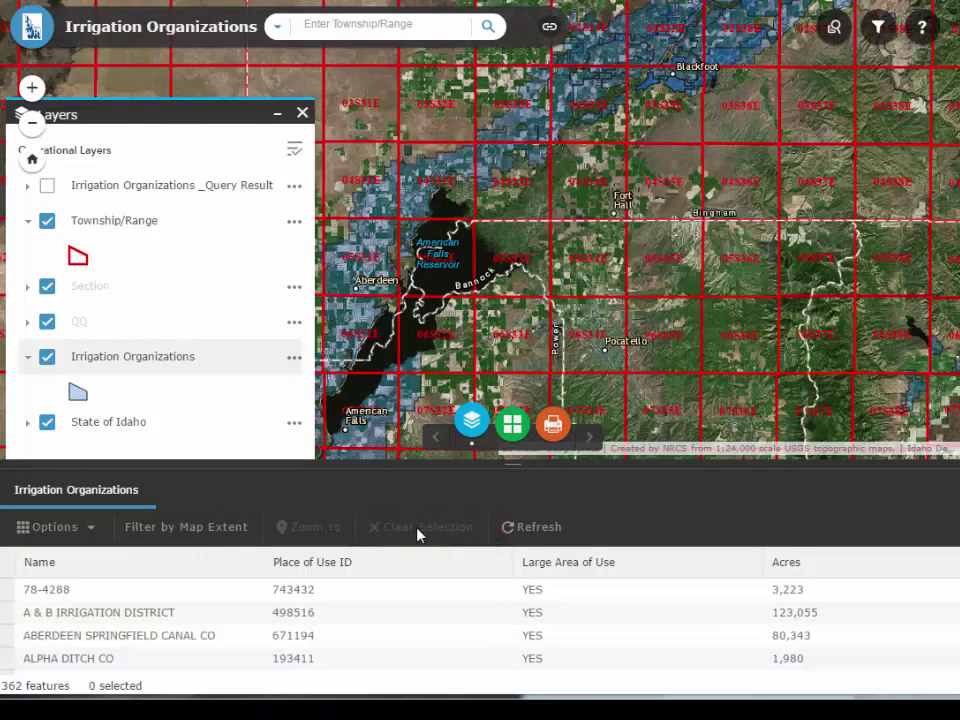
Check the attribute table's options and sort its records by Name in descending order
{"action": "left_click", "coordinate": [92, 528]}
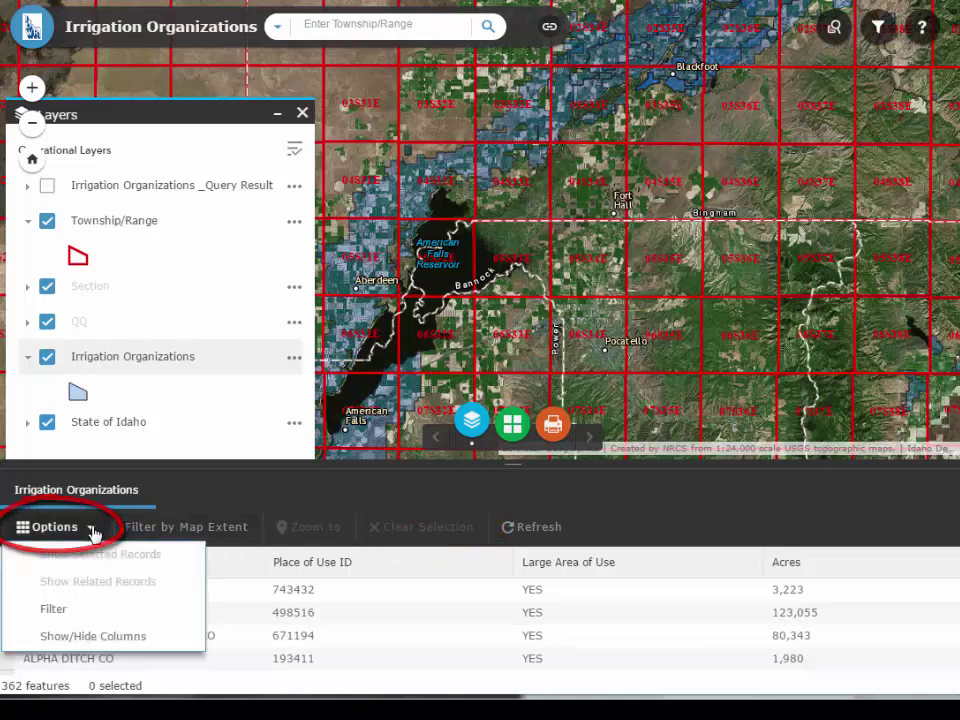
{"action": "left_click", "coordinate": [81, 617]}
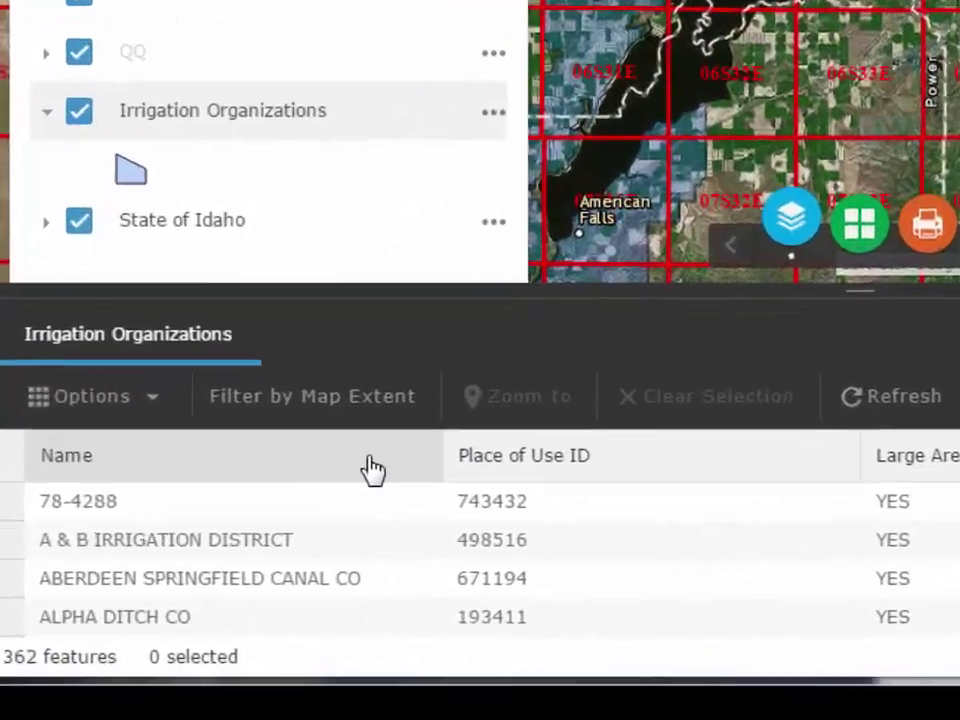
{"action": "left_click", "coordinate": [223, 570]}
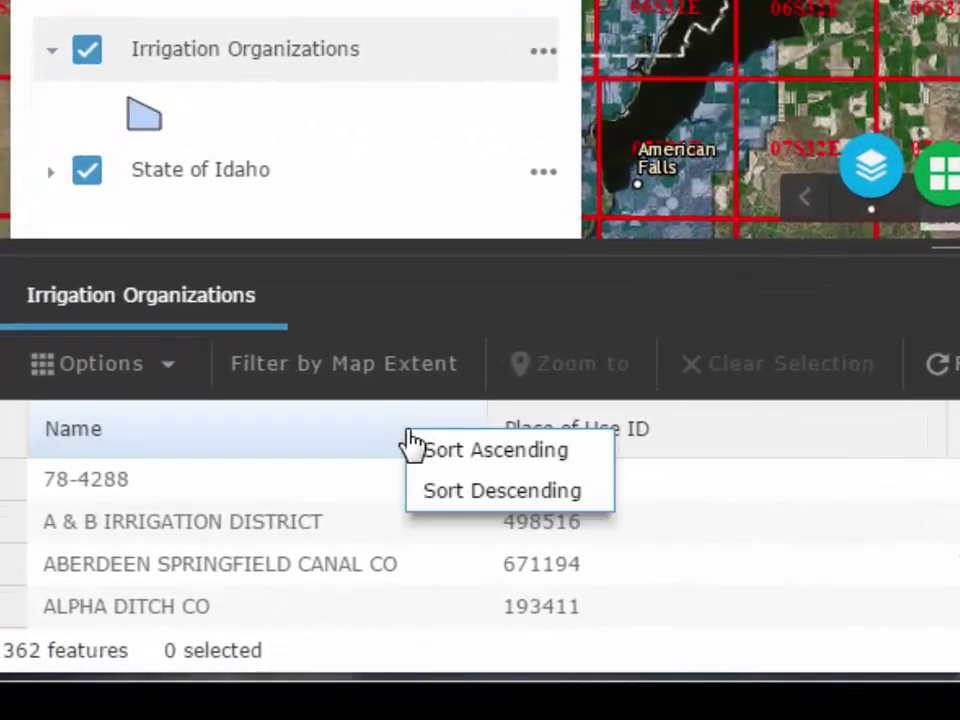
{"action": "left_click", "coordinate": [461, 497]}
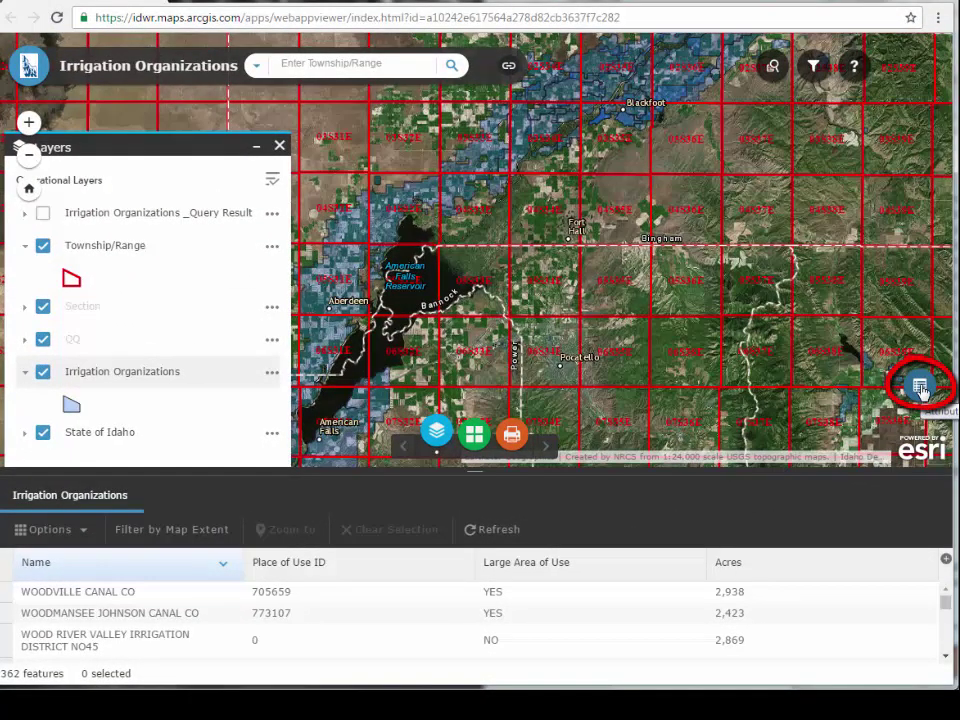
Close the attribute table and the layer list, and show the available basemaps
{"action": "left_click", "coordinate": [920, 389]}
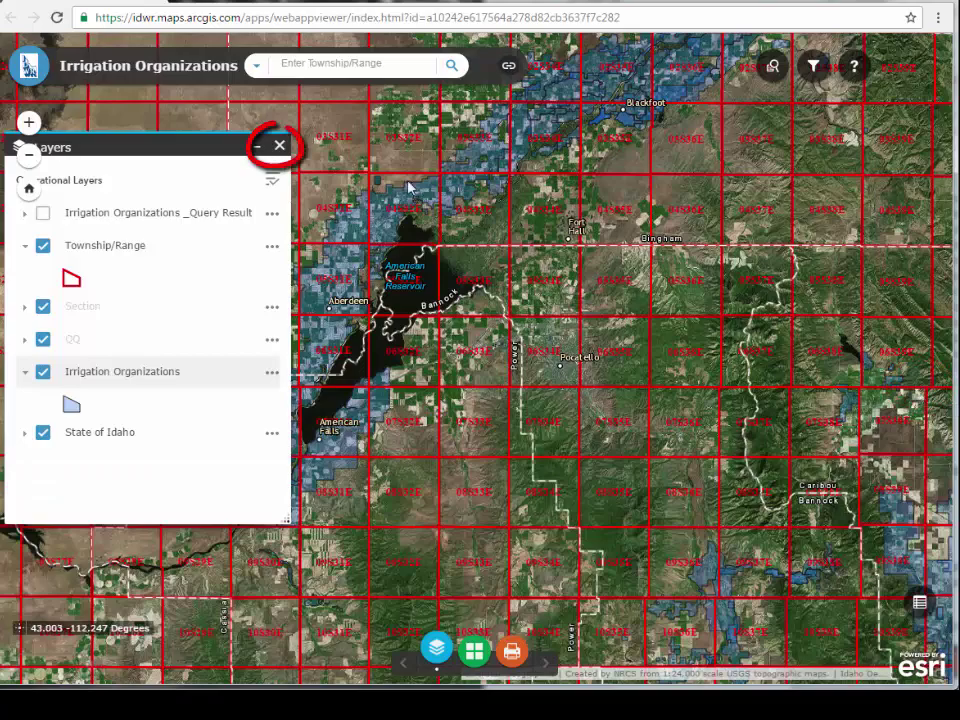
{"action": "left_click", "coordinate": [280, 148]}
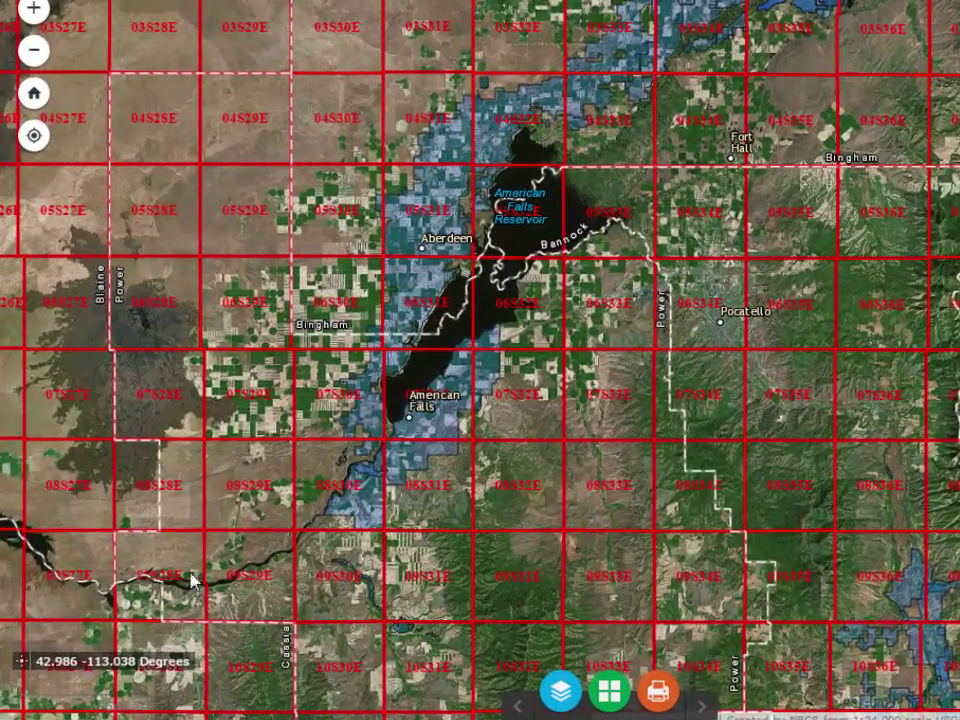
{"action": "left_click", "coordinate": [610, 690]}
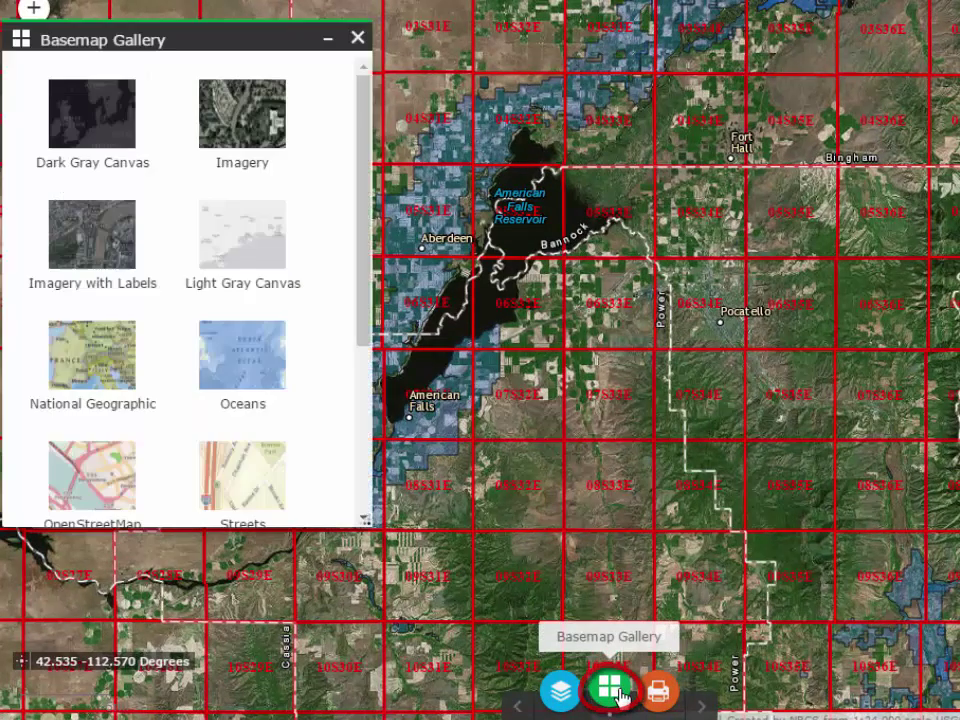
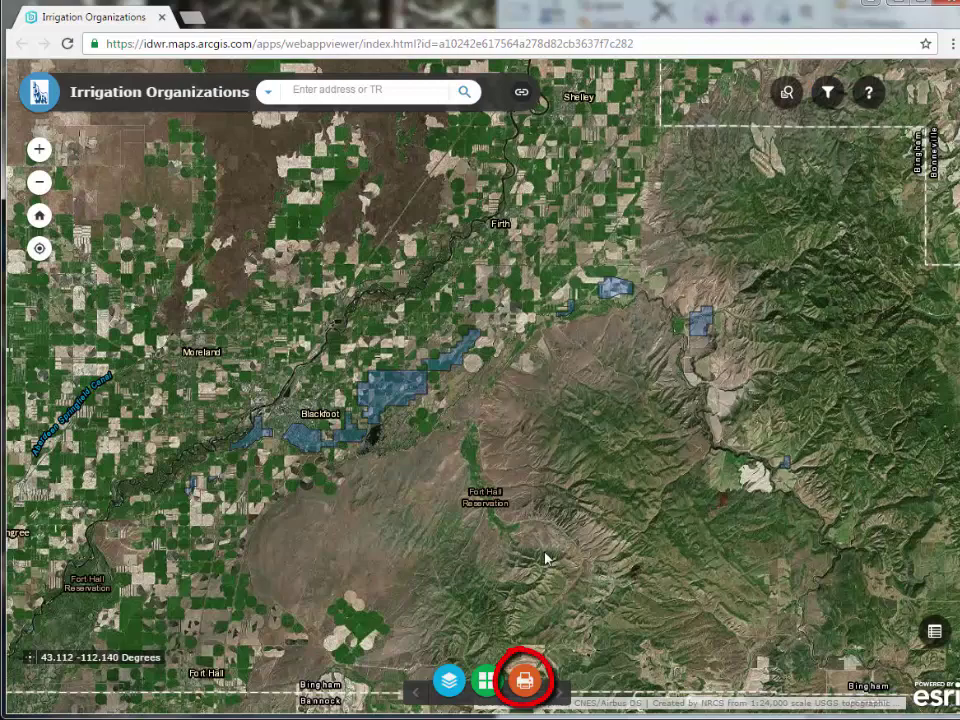
Set up a map print titled Eastern Idaho Water Co with the Letter ANSI A Landscape layout
{"action": "left_click", "coordinate": [524, 681]}
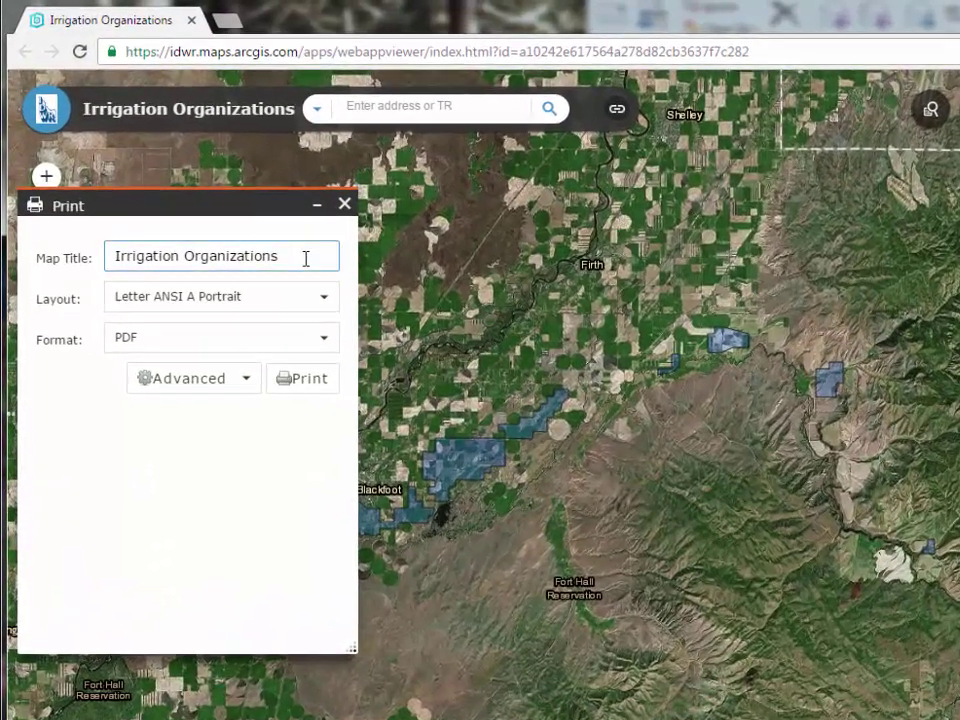
{"action": "left_click_drag", "start_coordinate": [292, 245], "coordinate": [29, 254]}
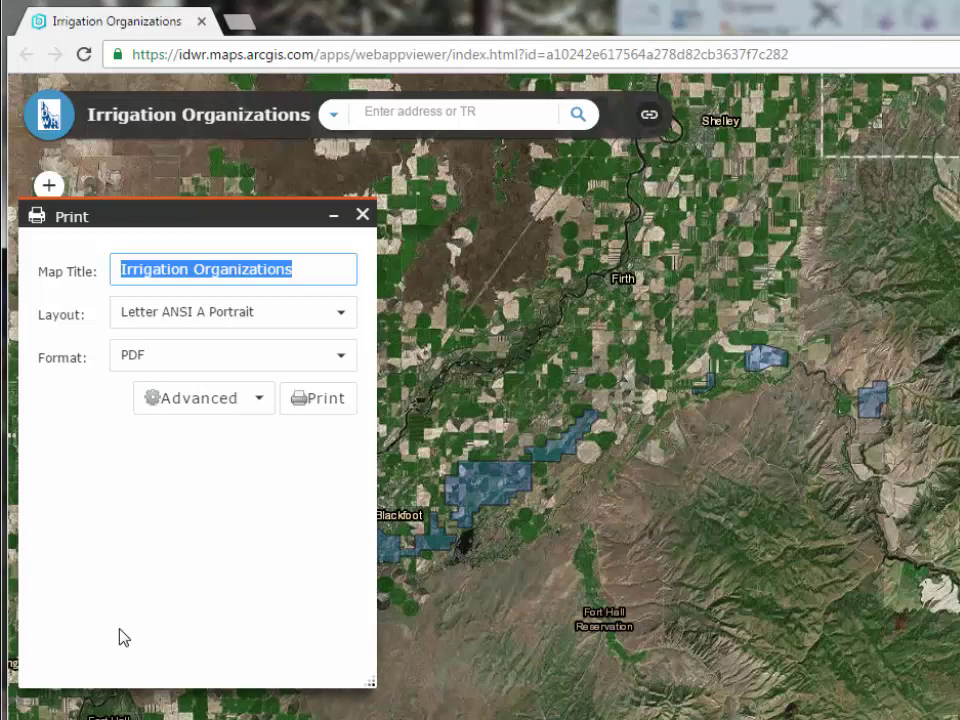
{"action": "type", "text": "Eastern Idaho Water Co"}
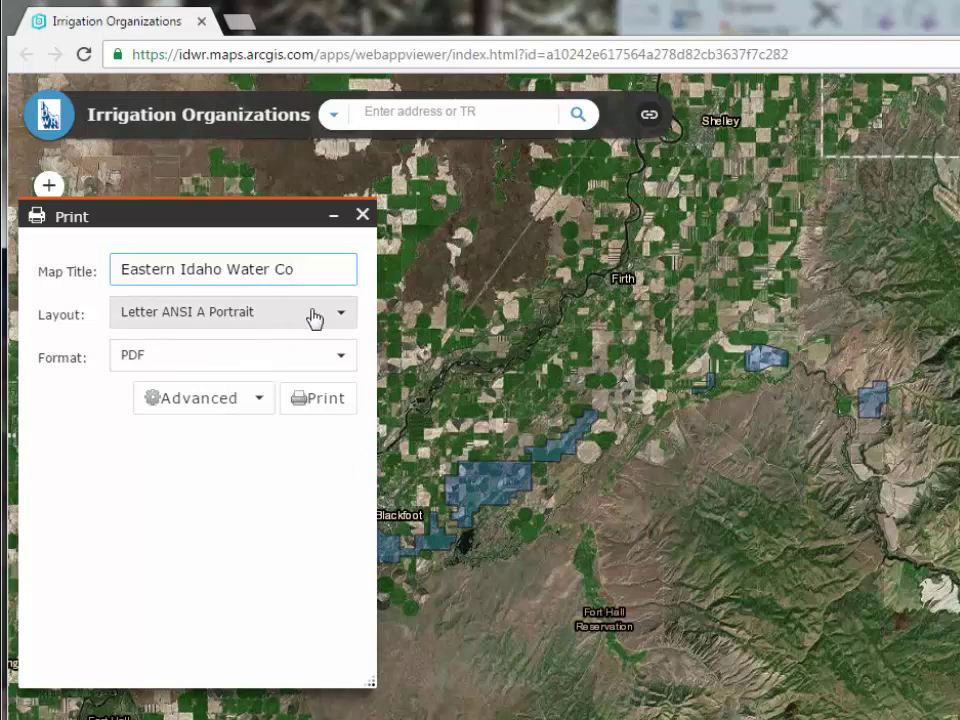
{"action": "left_click", "coordinate": [347, 318]}
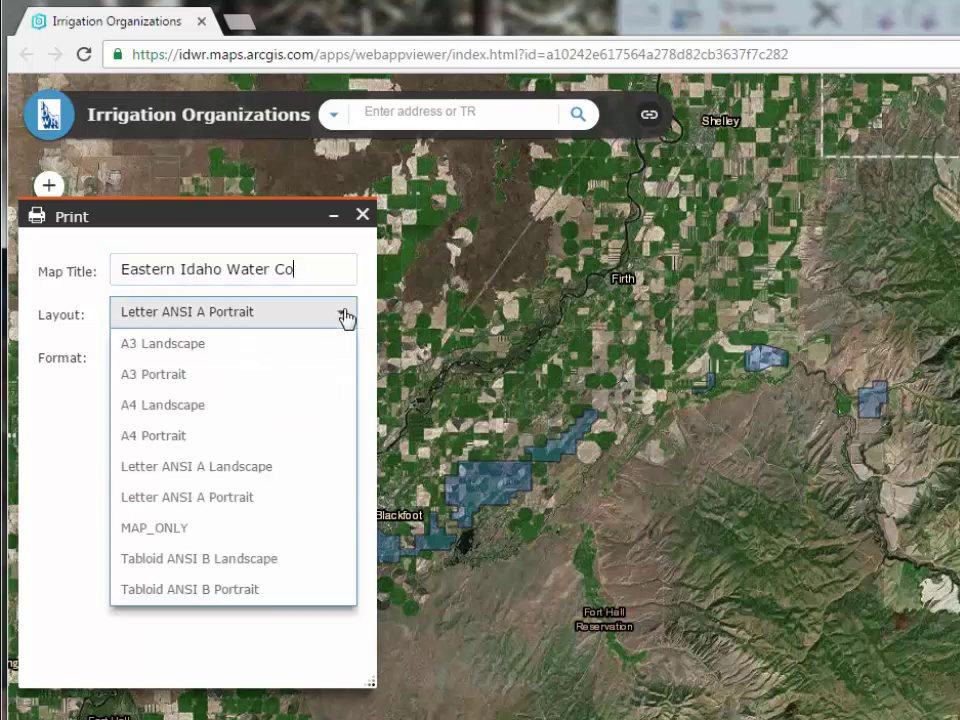
{"action": "left_click", "coordinate": [215, 468]}
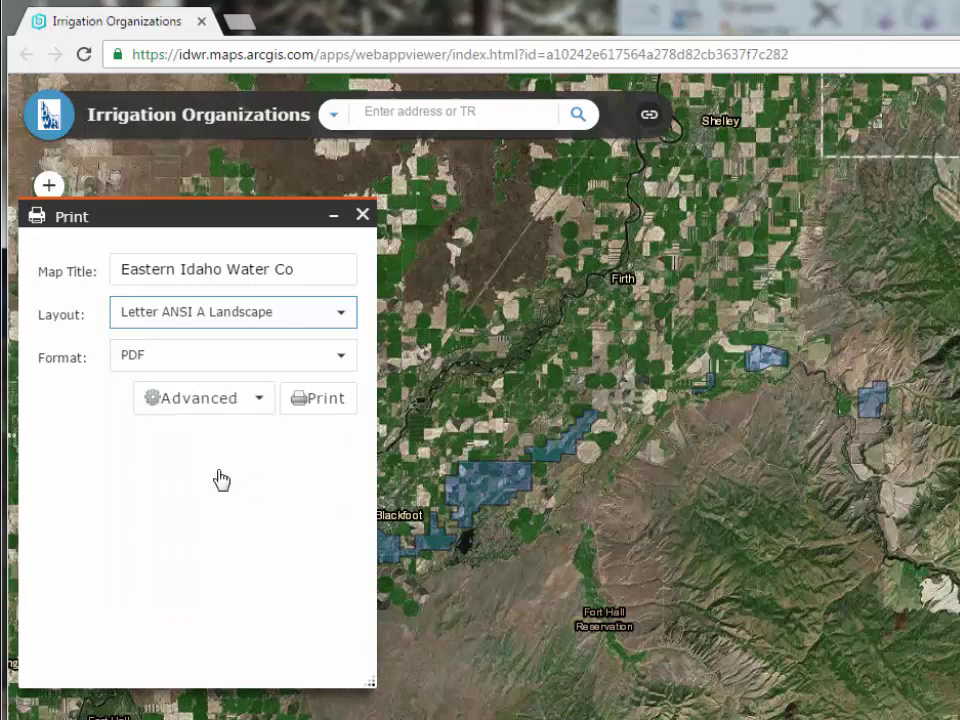
Print the map with PDF as the format and open the resulting file
{"action": "left_click", "coordinate": [346, 368]}
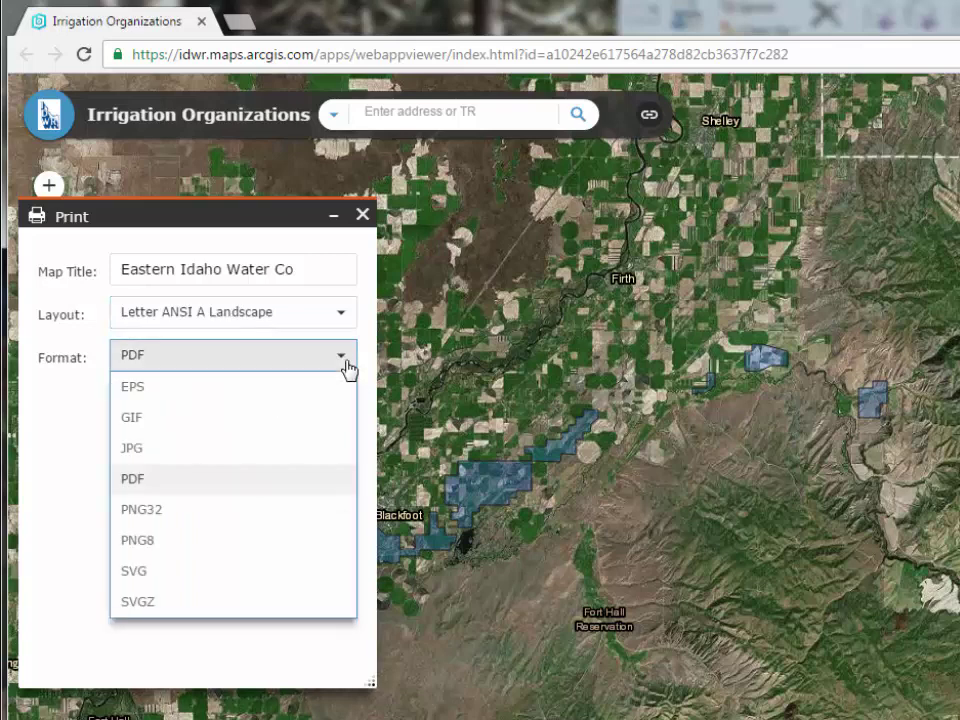
{"action": "left_click", "coordinate": [346, 366]}
{"action": "left_click", "coordinate": [321, 401]}
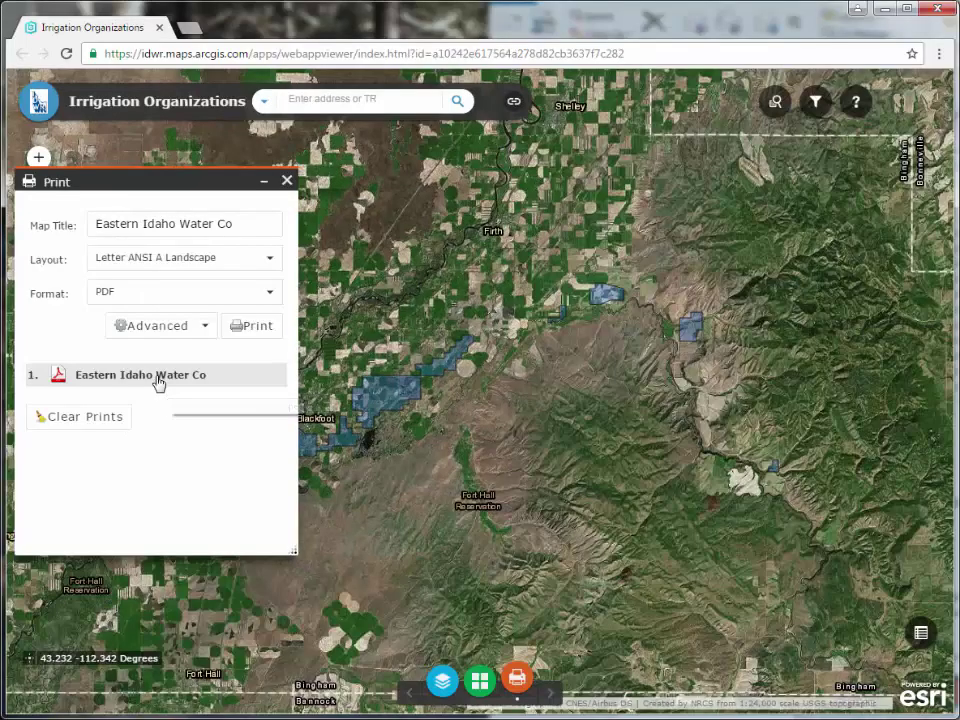
{"action": "left_click", "coordinate": [206, 465]}
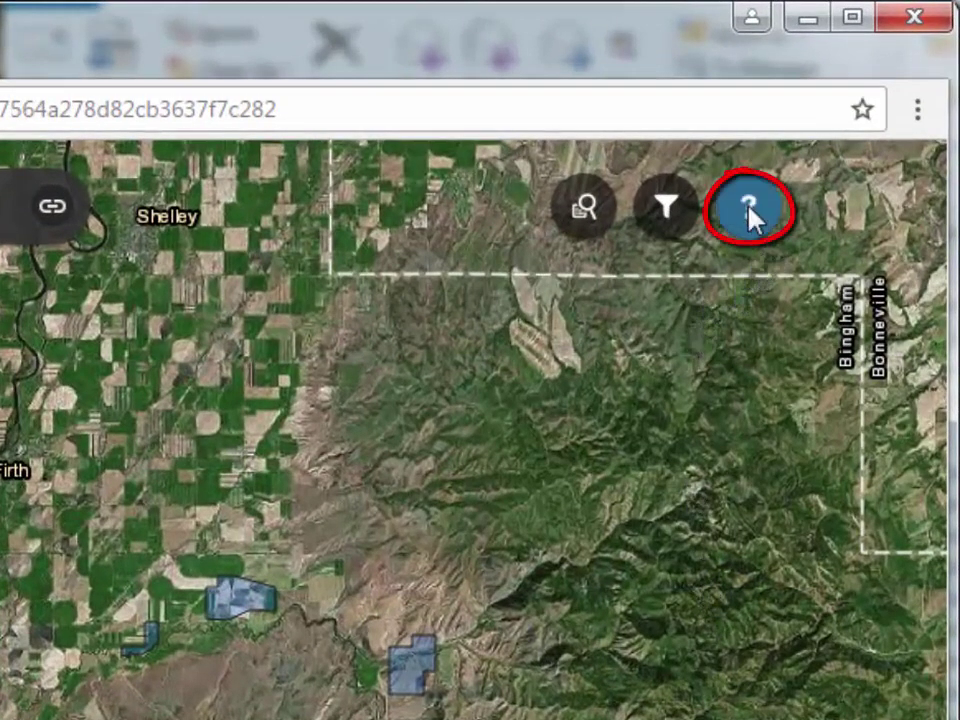
Open the web map's help to view its introduction and instructions
{"action": "left_click", "coordinate": [750, 212]}
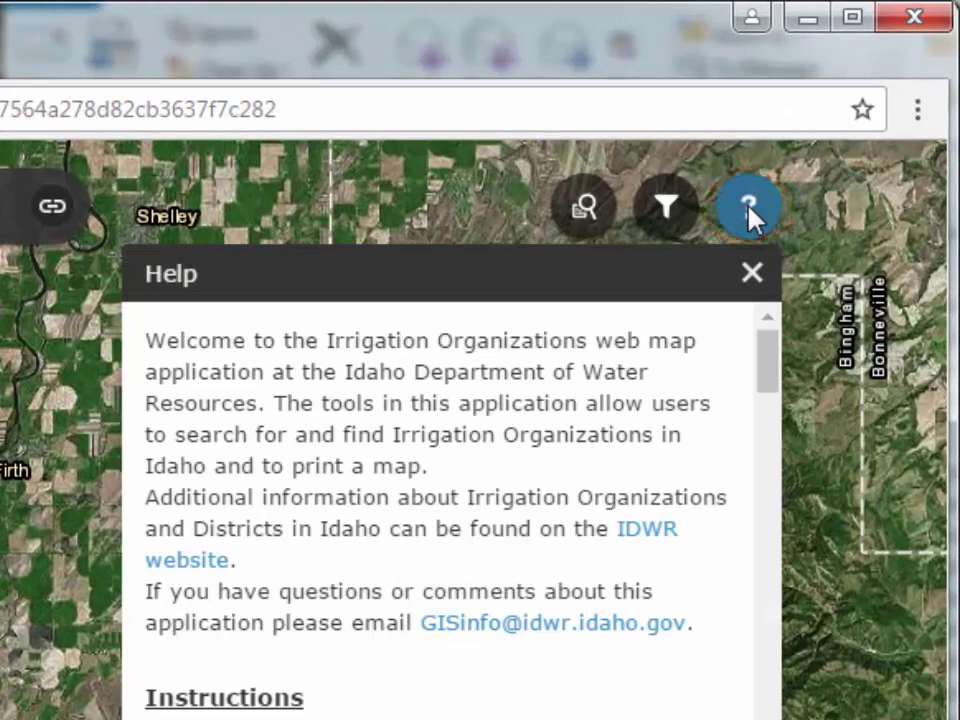